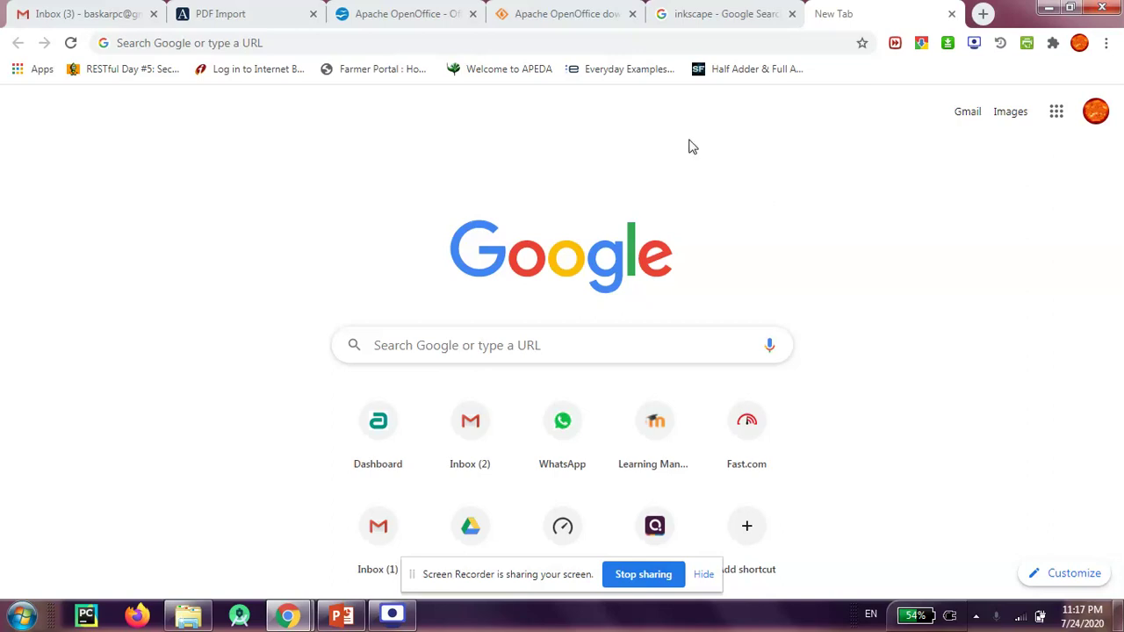
# Start downloading the full OpenOffice installation from the Apache OpenOffice download page.
pyautogui.click(422, 12)
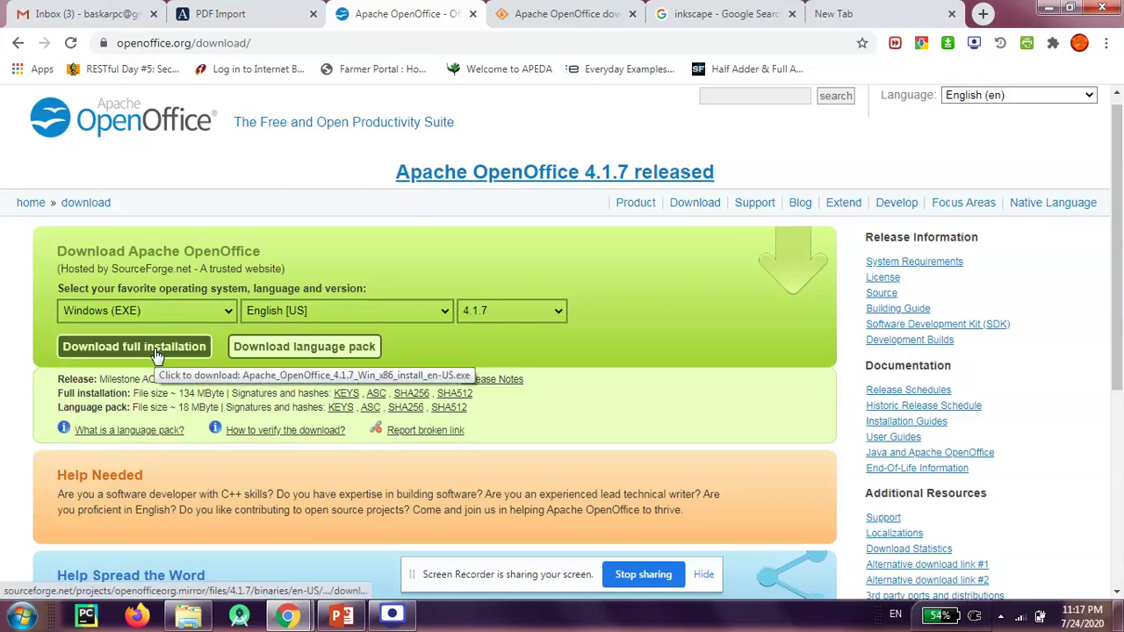
pyautogui.click(156, 351)
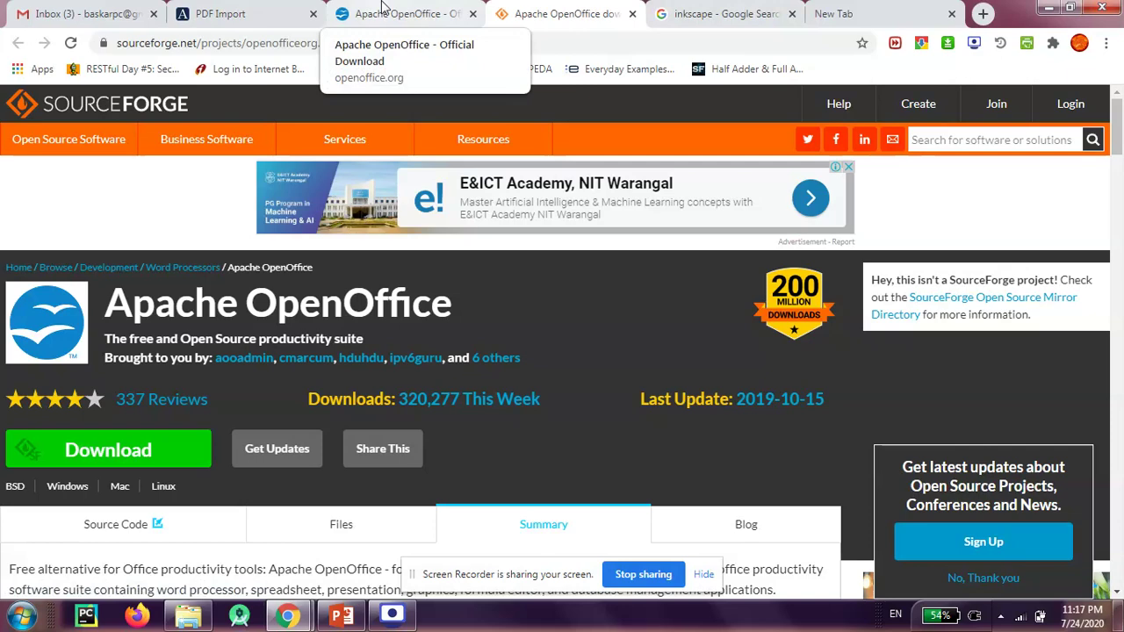
# Download the Windows build of the PDF Import extension from Ariel's Site's Operative System table.
pyautogui.click(247, 15)
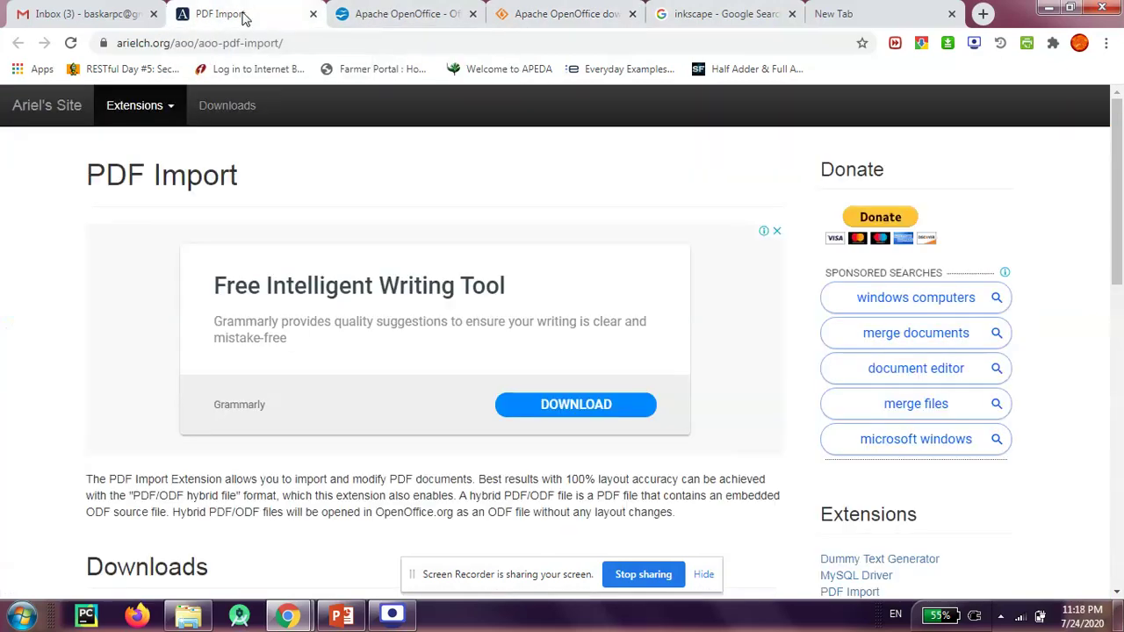
pyautogui.scroll(-1, 260, 344)
pyautogui.scroll(-2, 260, 345)
pyautogui.scroll(-1, 260, 344)
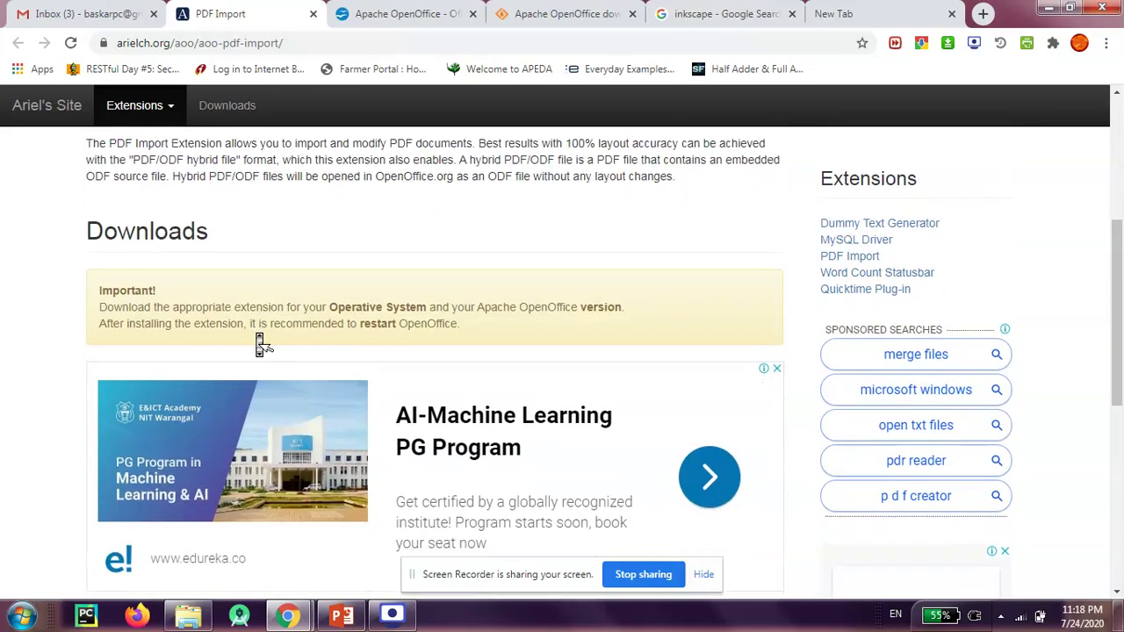
pyautogui.scroll(-2, 258, 334)
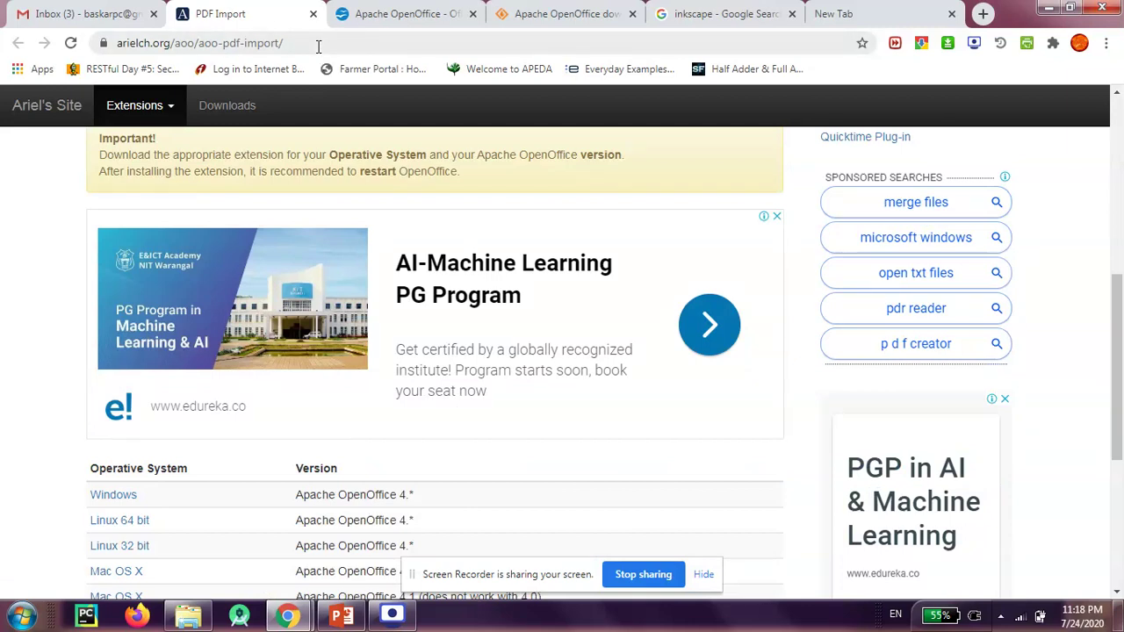
pyautogui.click(107, 498)
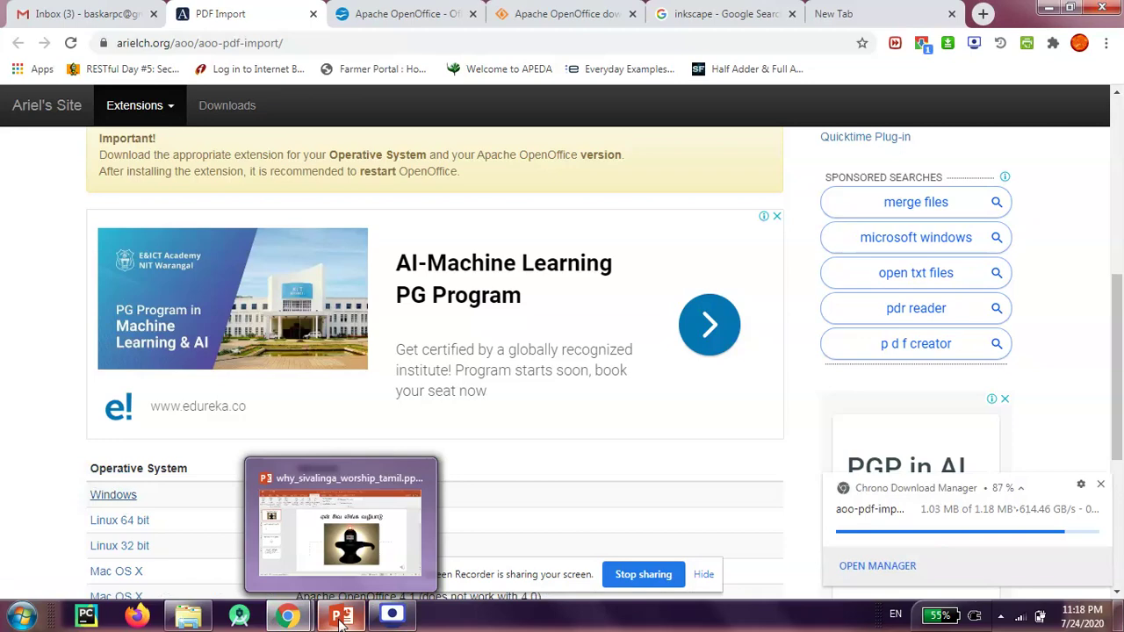
# Launch OpenOffice Draw from Start and open Tools > Extension Manager.
pyautogui.click(23, 622)
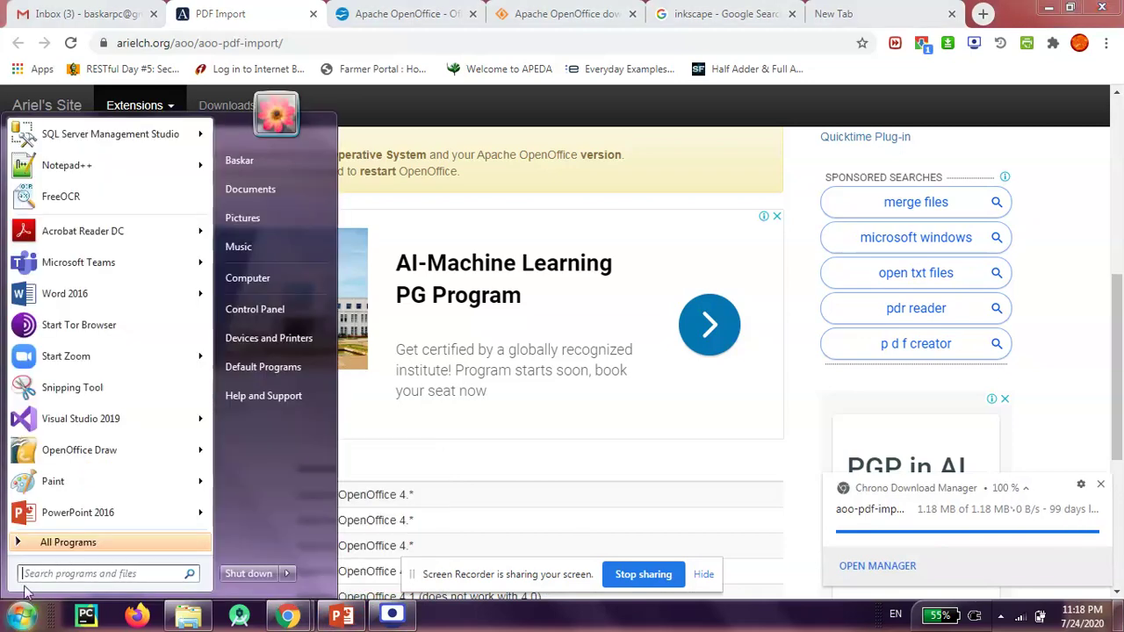
pyautogui.click(93, 449)
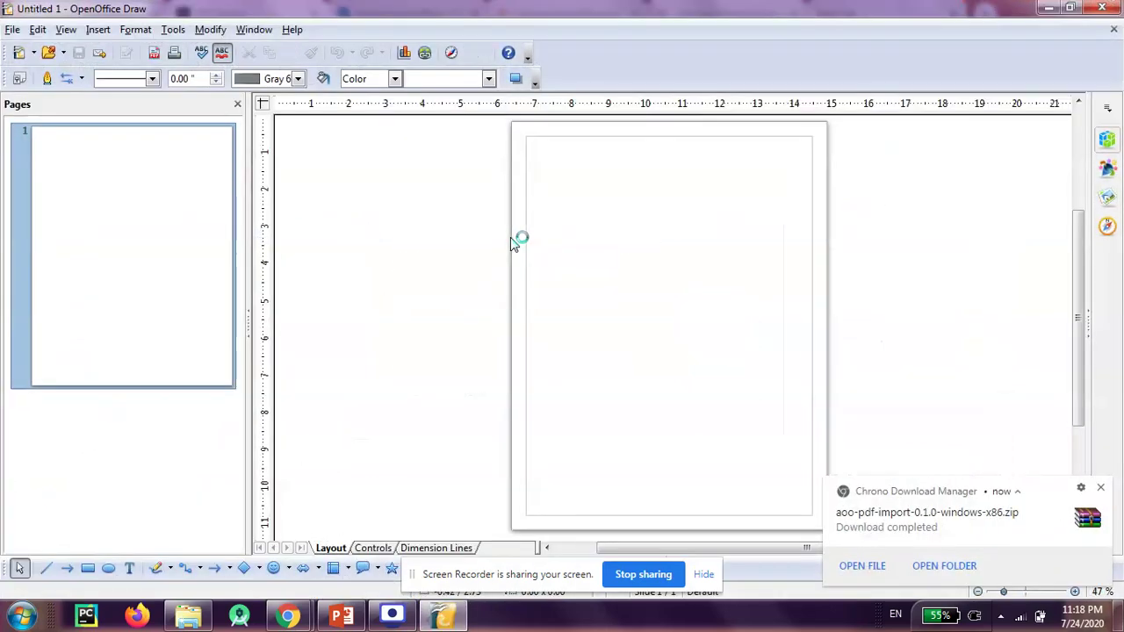
pyautogui.click(173, 30)
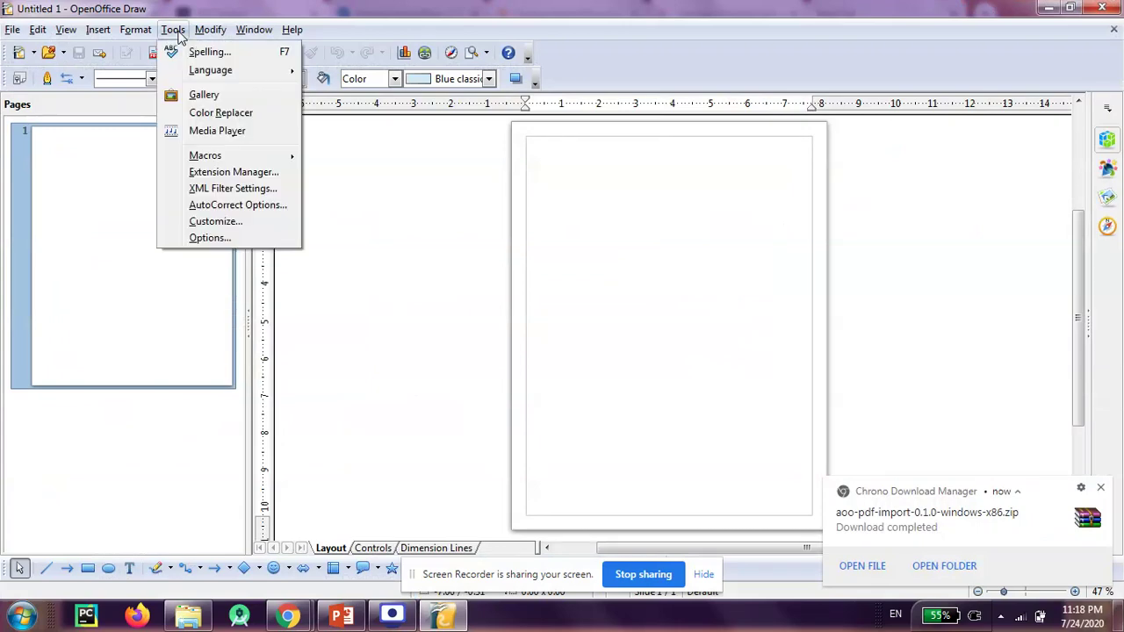
pyautogui.click(219, 173)
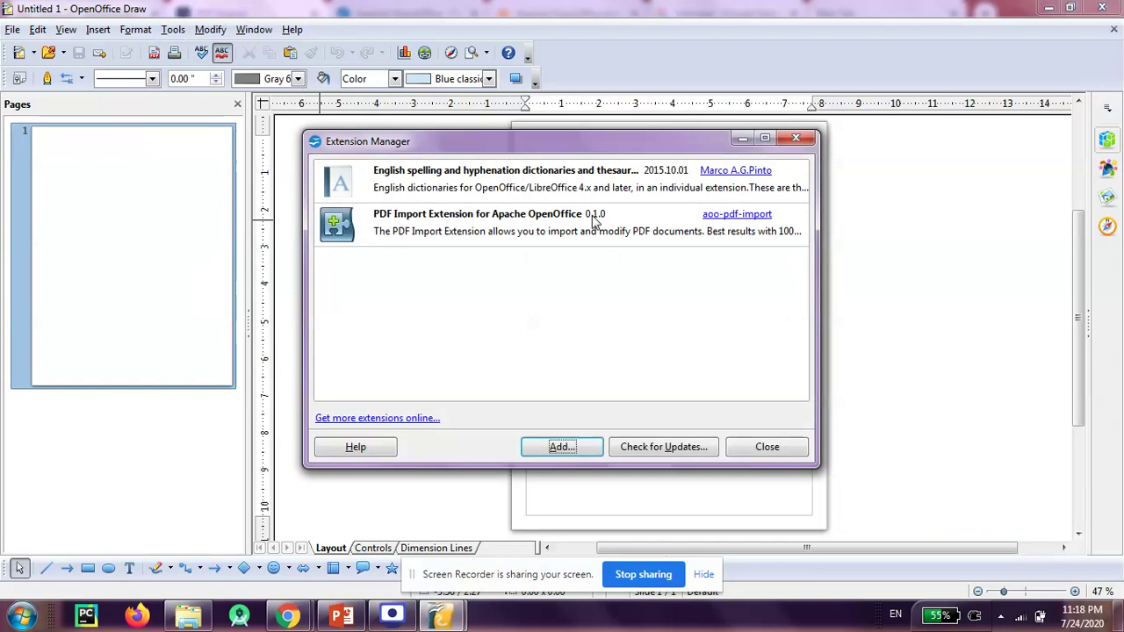
# Browse the Add Extension dialog to Downloads, then return to the PDF Import page in Chrome.
pyautogui.click(555, 450)
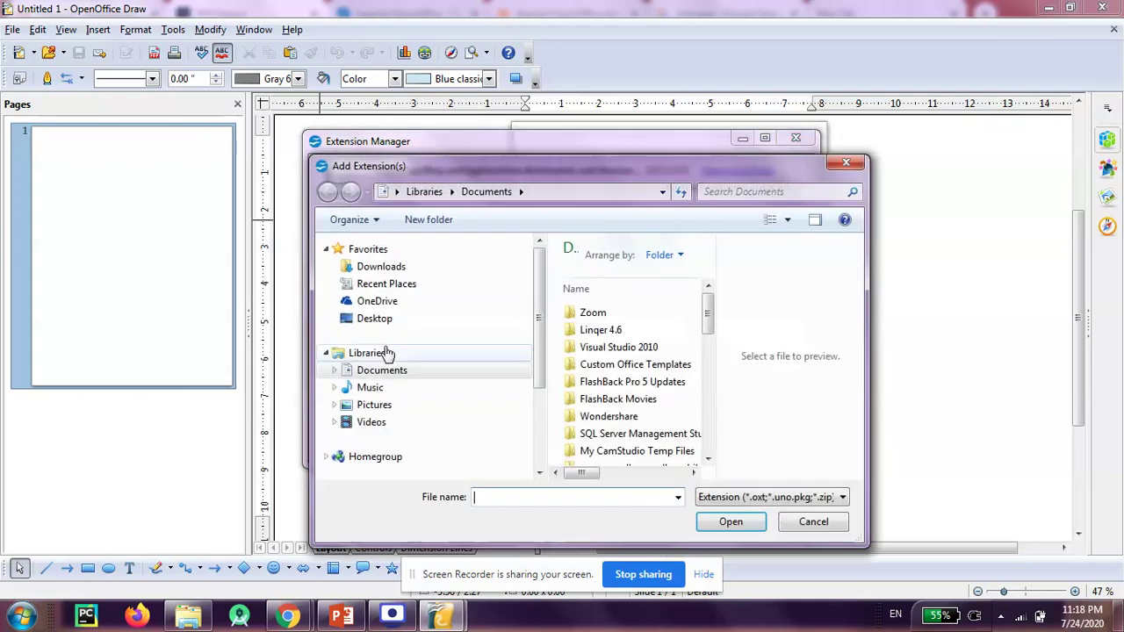
pyautogui.click(383, 271)
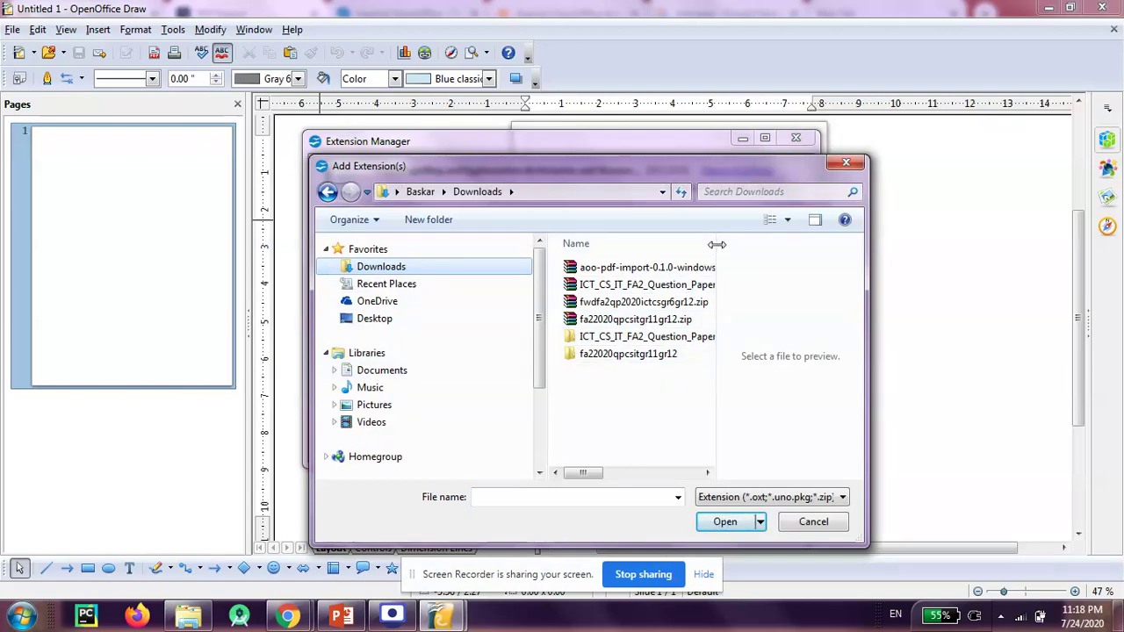
pyautogui.moveTo(717, 244); pyautogui.dragTo(806, 245)
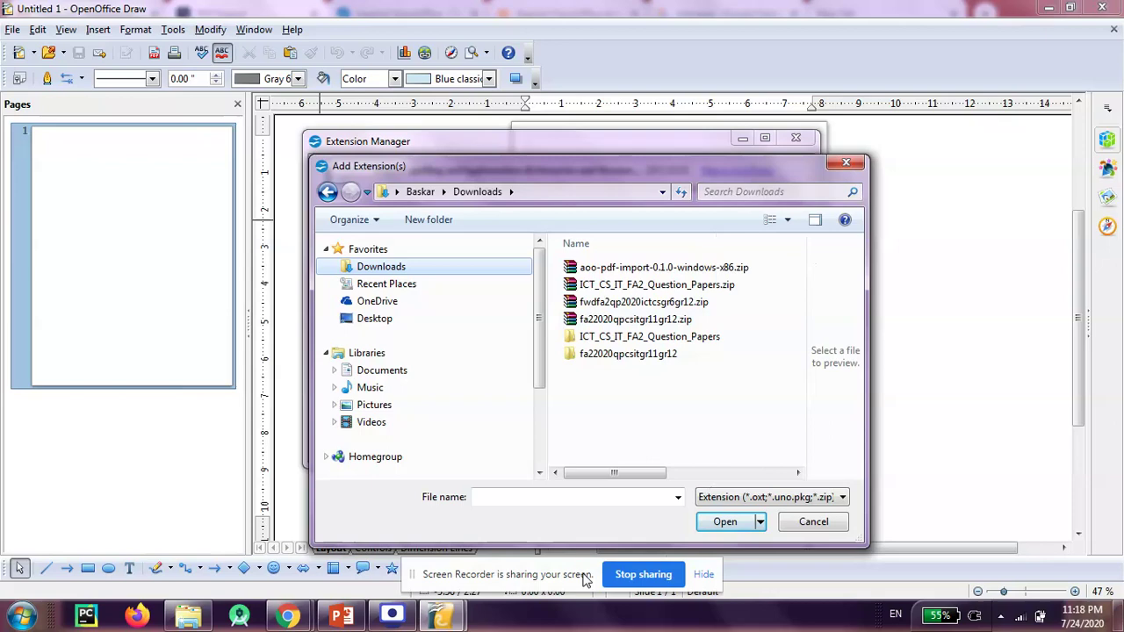
pyautogui.click(290, 617)
pyautogui.click(241, 541)
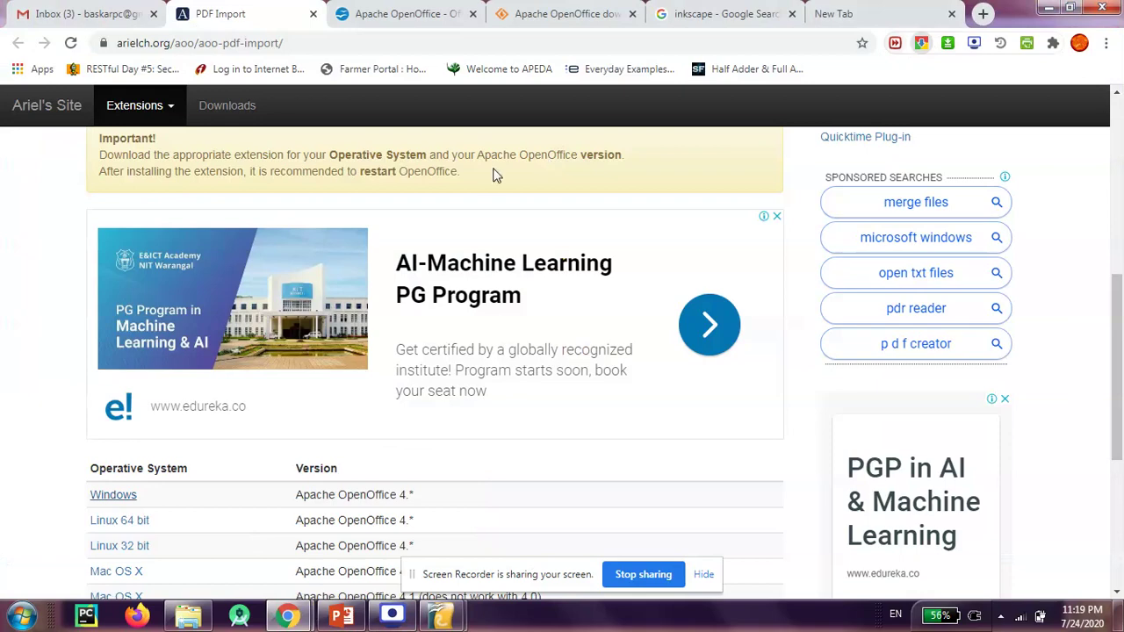
# Extract aoo-pdf-import-0.1.0-windows-x86.zip into its own folder in Downloads.
pyautogui.click(921, 43)
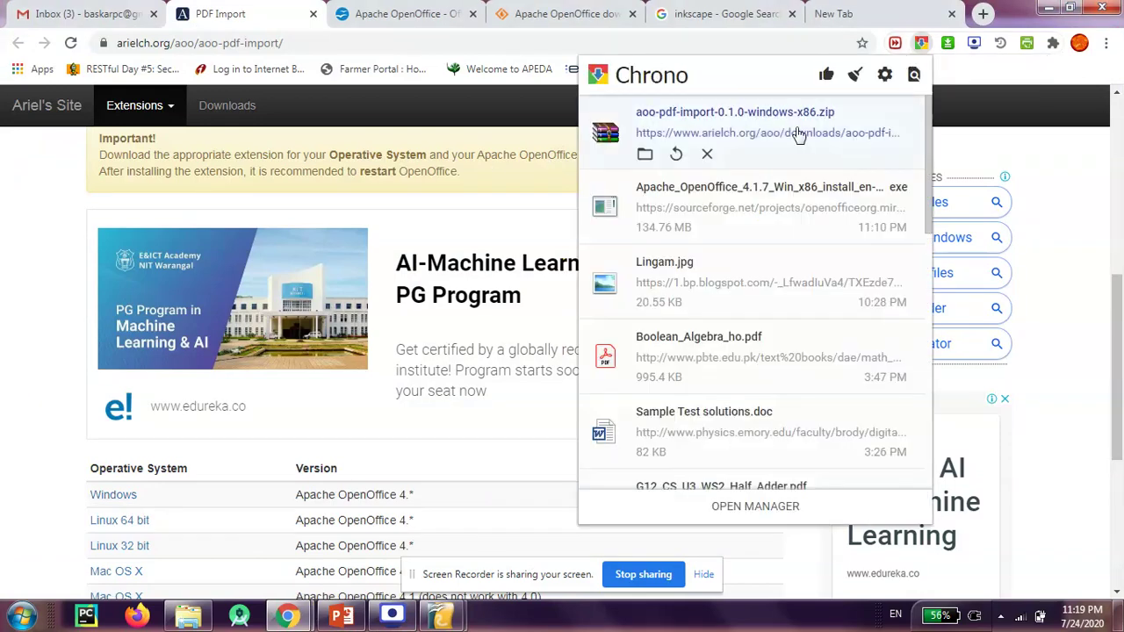
pyautogui.click(644, 154)
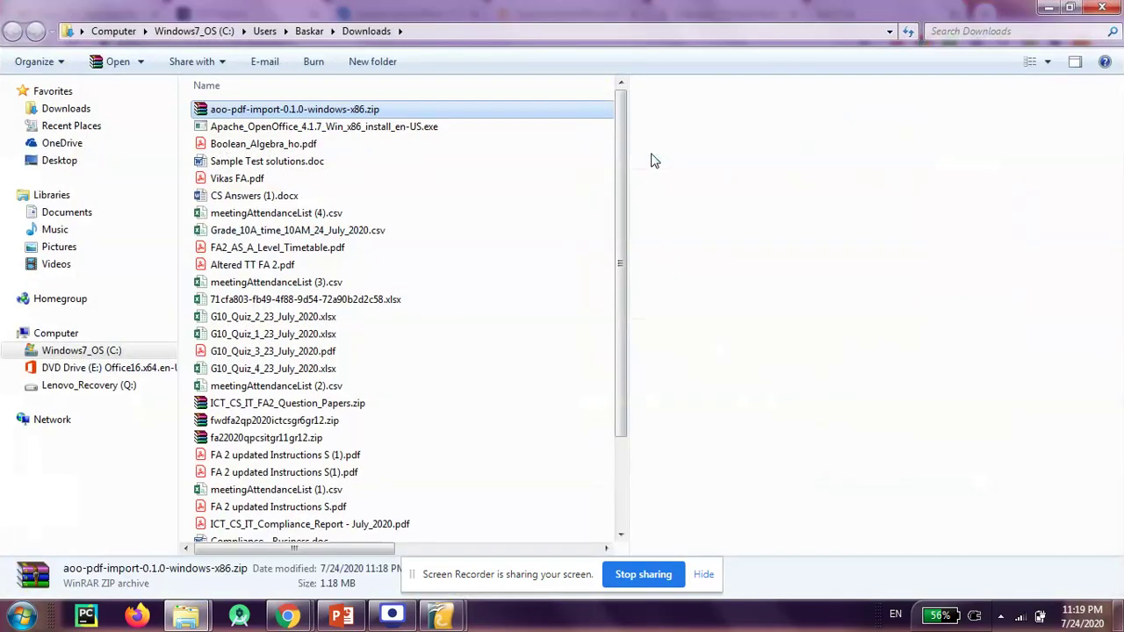
pyautogui.rightClick(295, 115)
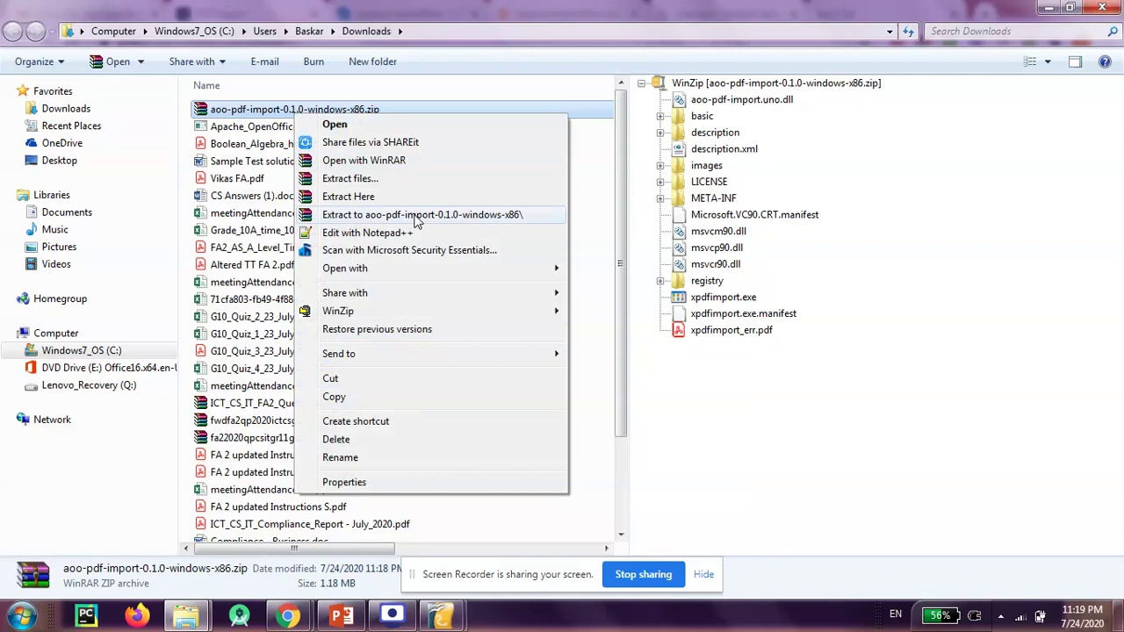
pyautogui.click(388, 216)
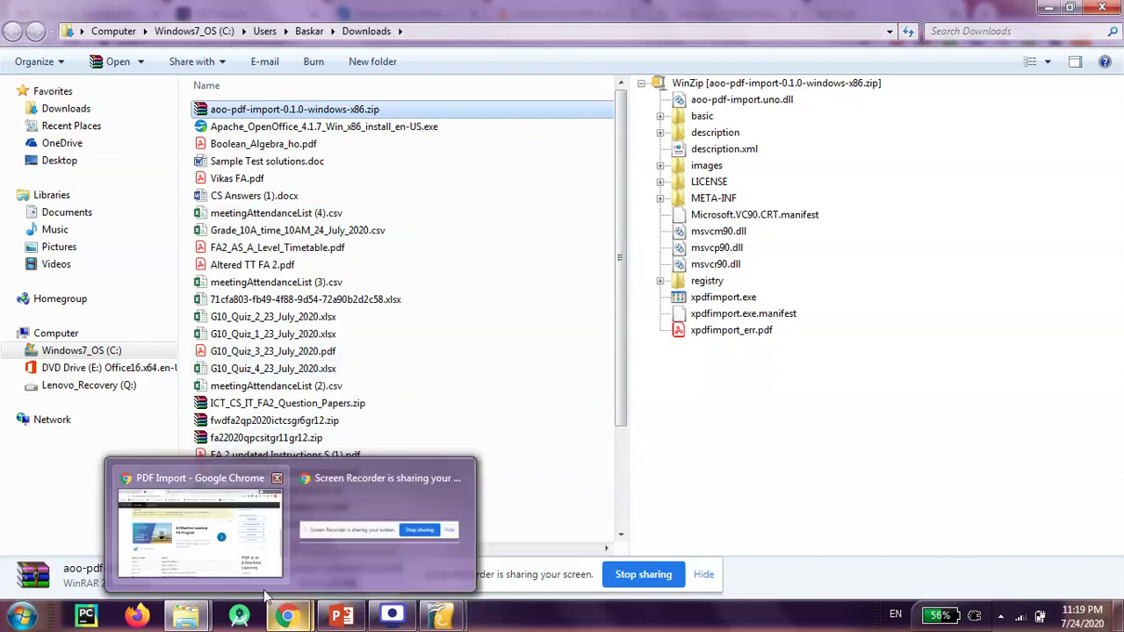
pyautogui.moveTo(440, 615)
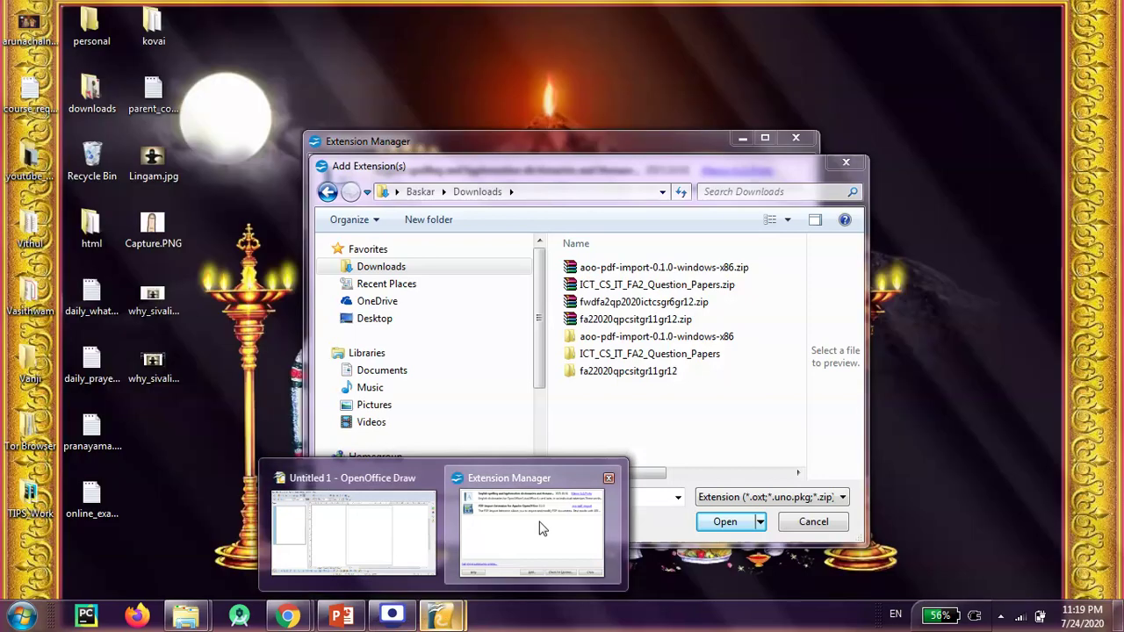
# Add aoo-pdf-import-0.1.0-windows-x86.zip from Downloads as an extension for all users.
pyautogui.click(541, 528)
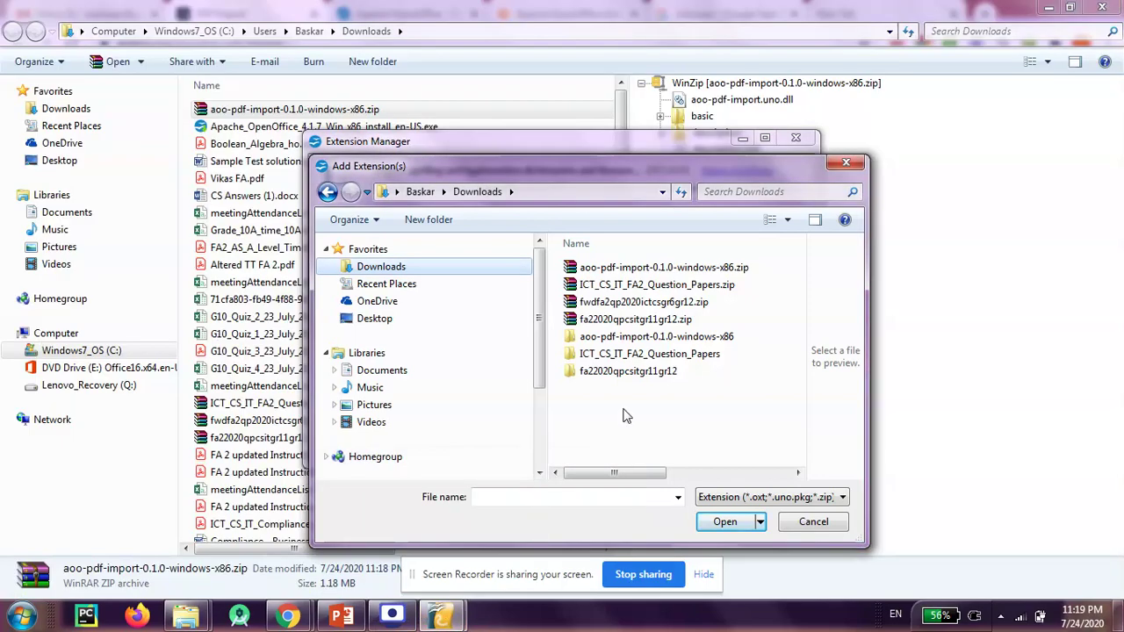
pyautogui.doubleClick(632, 337)
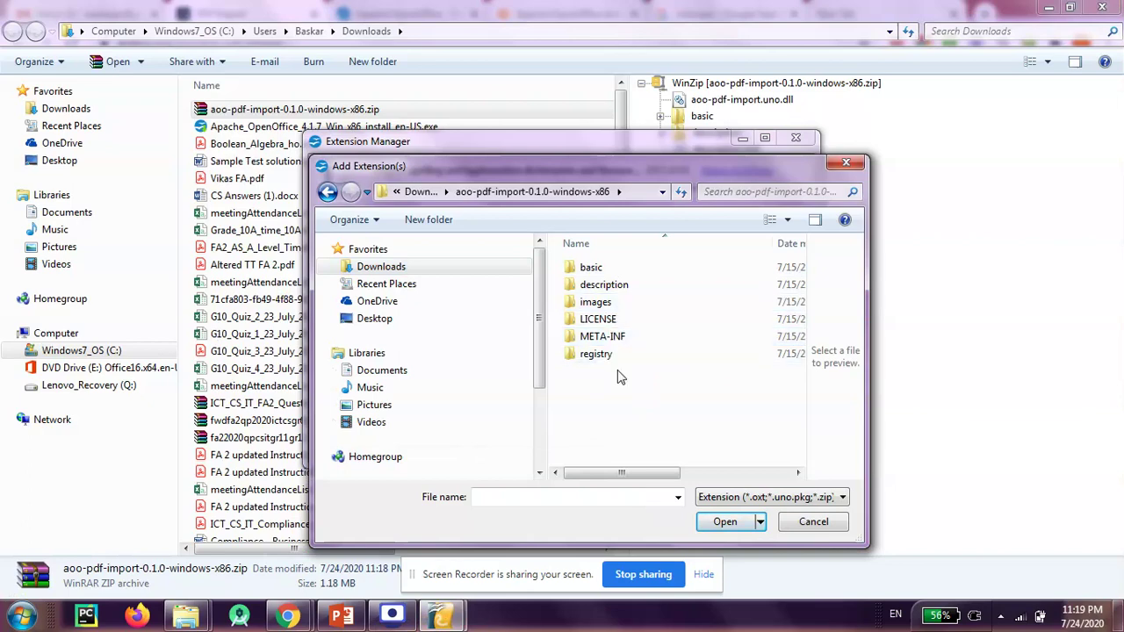
pyautogui.click(787, 523)
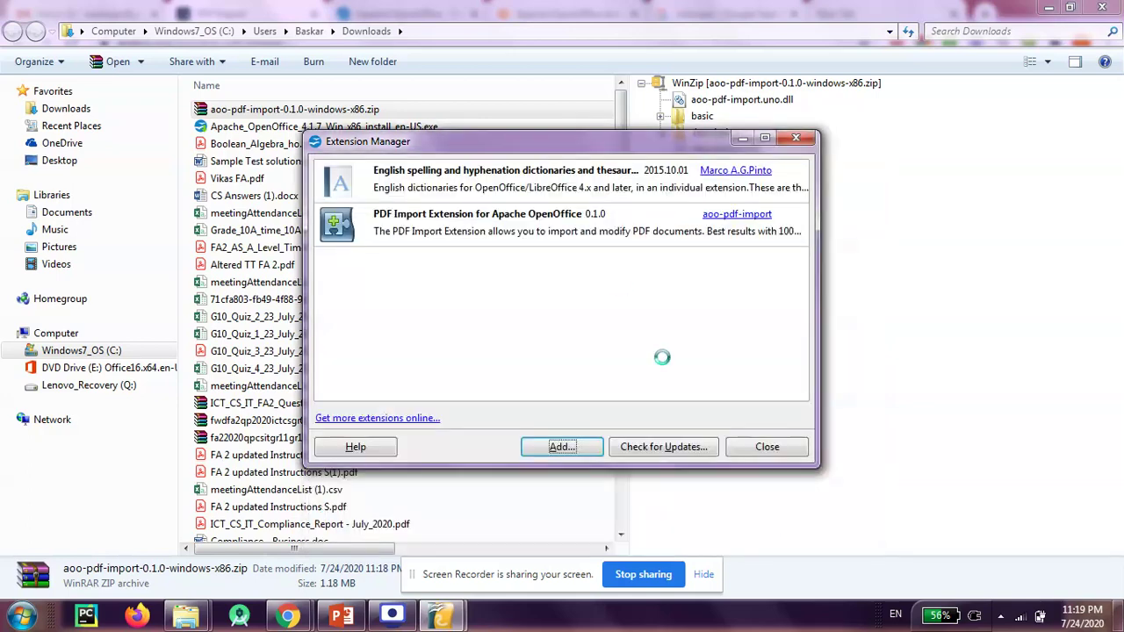
pyautogui.click(563, 448)
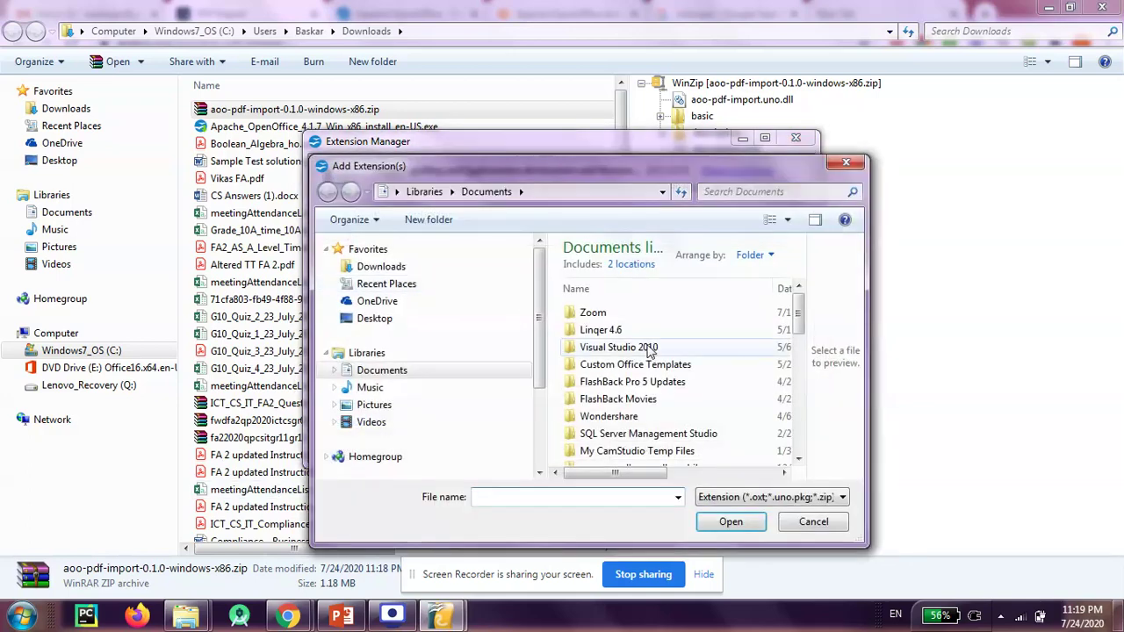
pyautogui.click(381, 266)
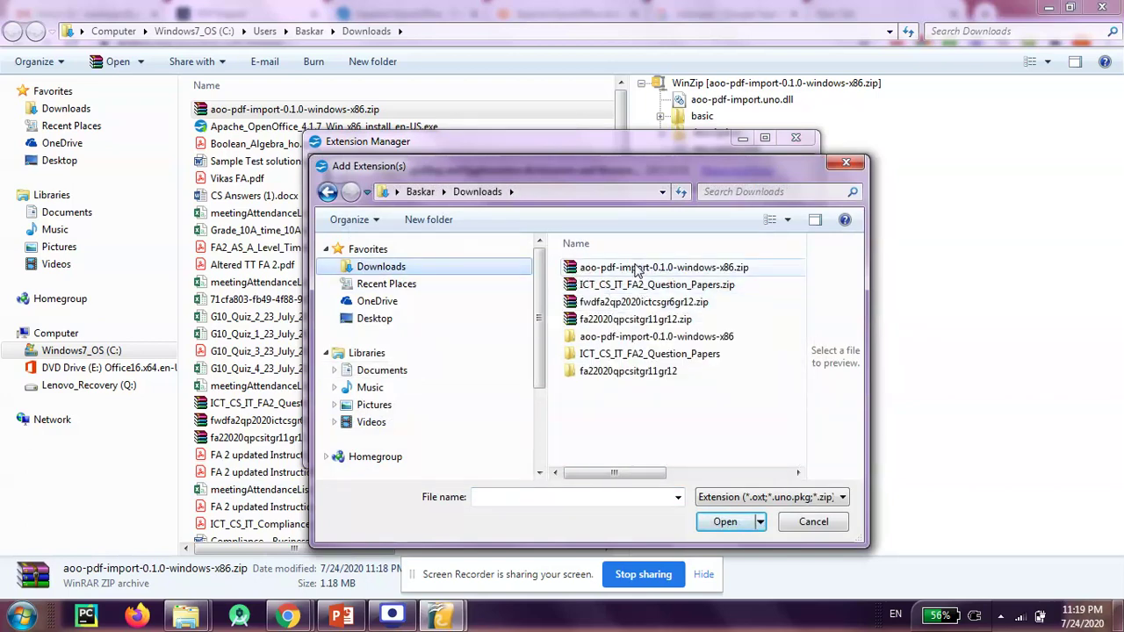
pyautogui.click(638, 267)
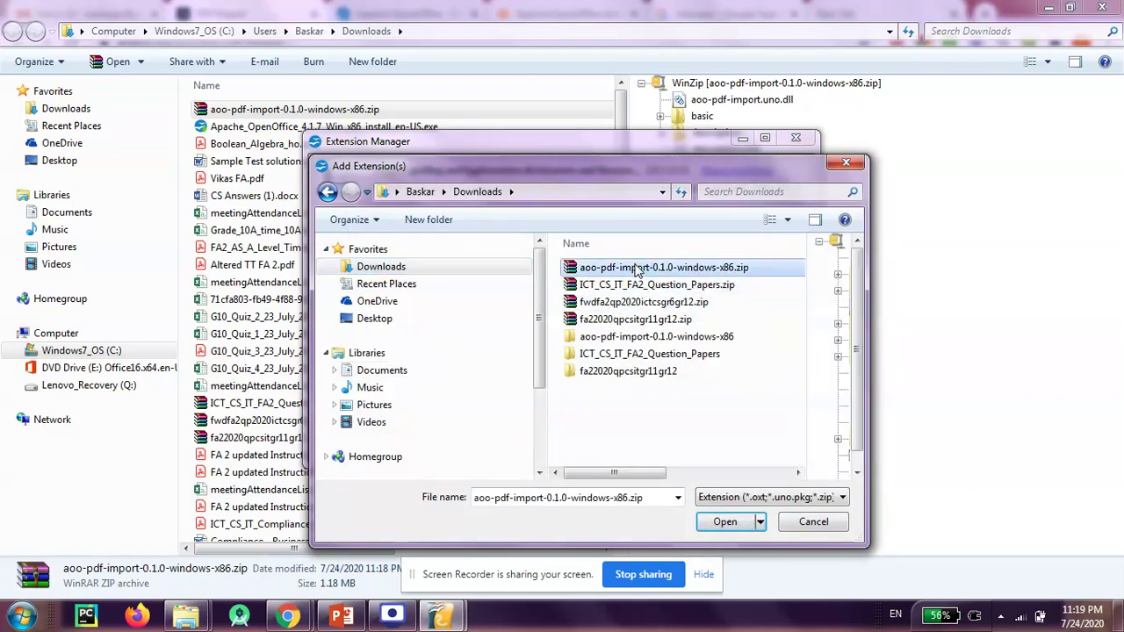
pyautogui.click(722, 524)
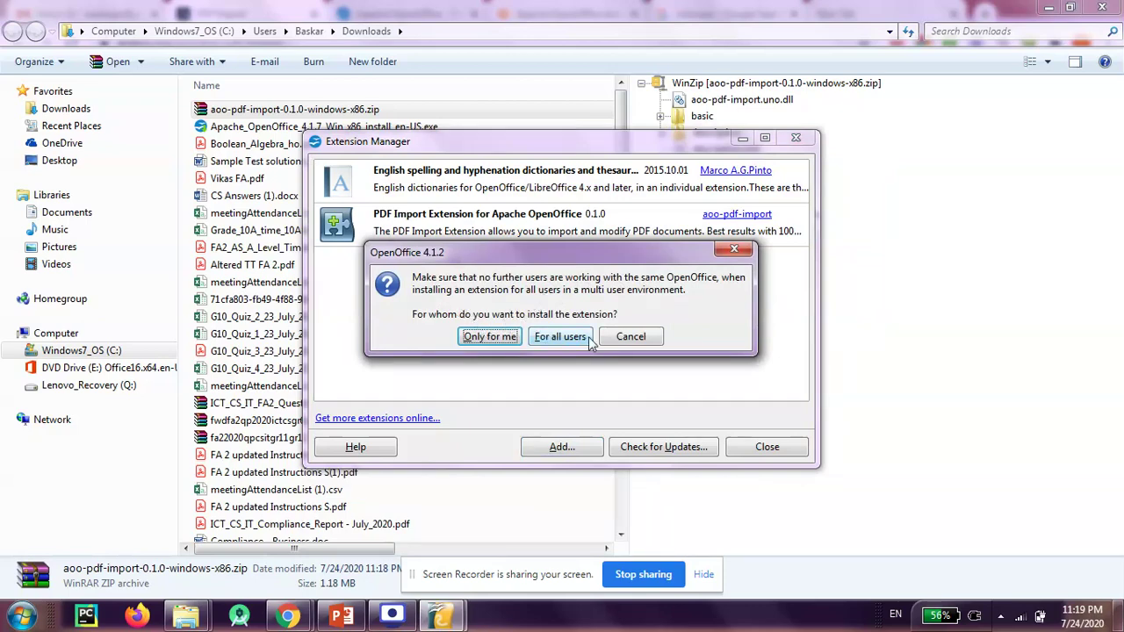
pyautogui.click(565, 343)
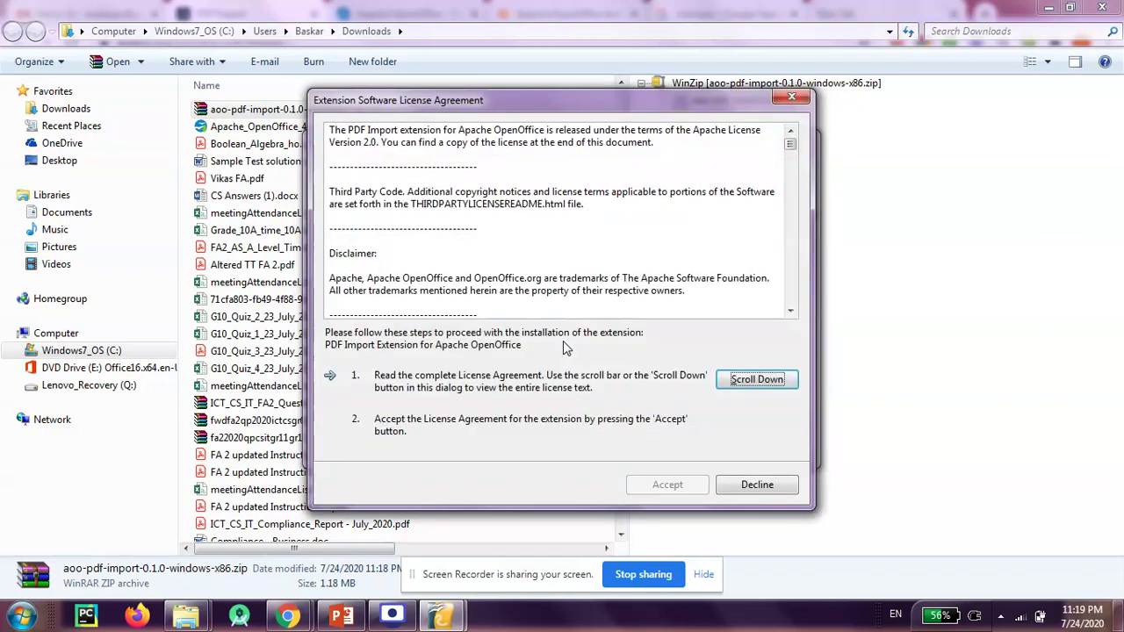
# Accept the PDF Import license agreement and close the Extension Manager.
pyautogui.click(745, 381)
pyautogui.click(745, 381)
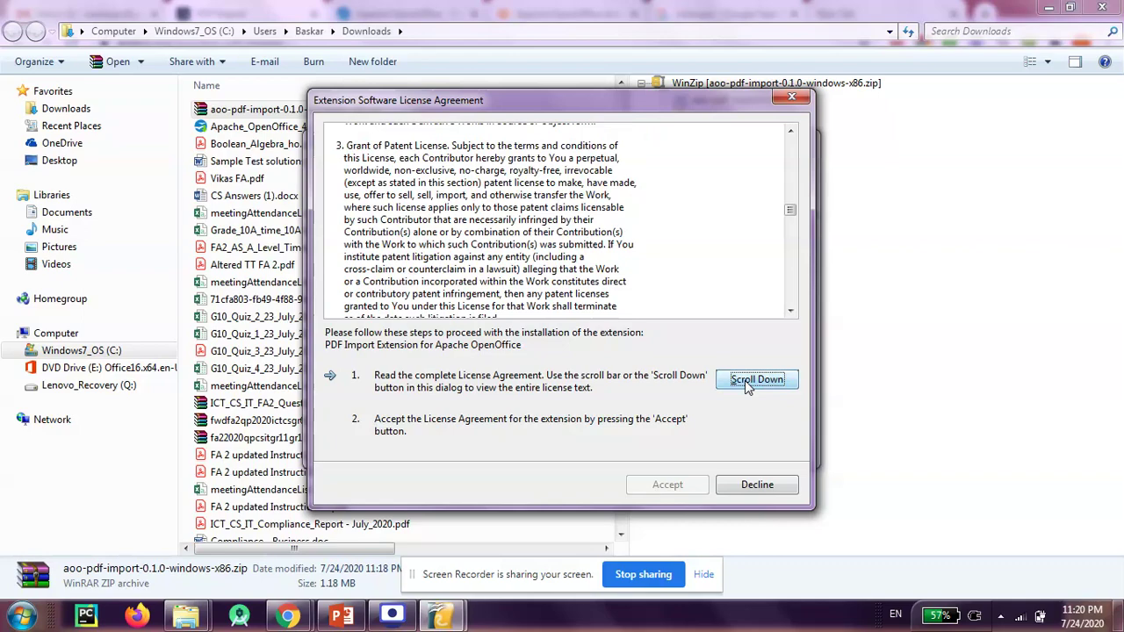
pyautogui.click(746, 381)
pyautogui.click(745, 381)
pyautogui.click(746, 381)
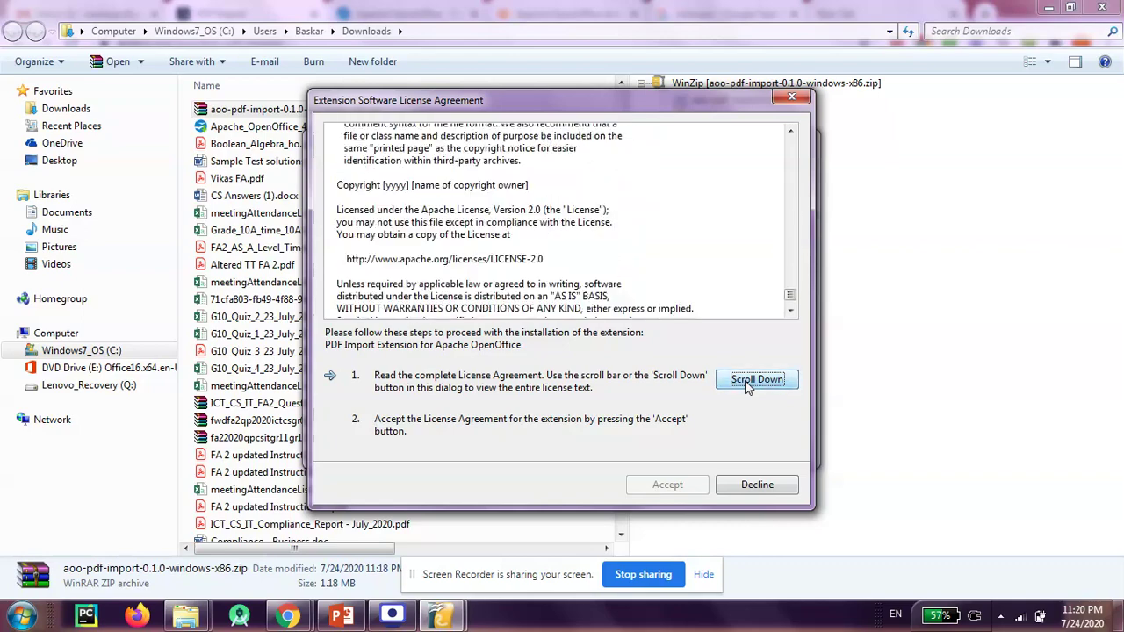
pyautogui.click(669, 488)
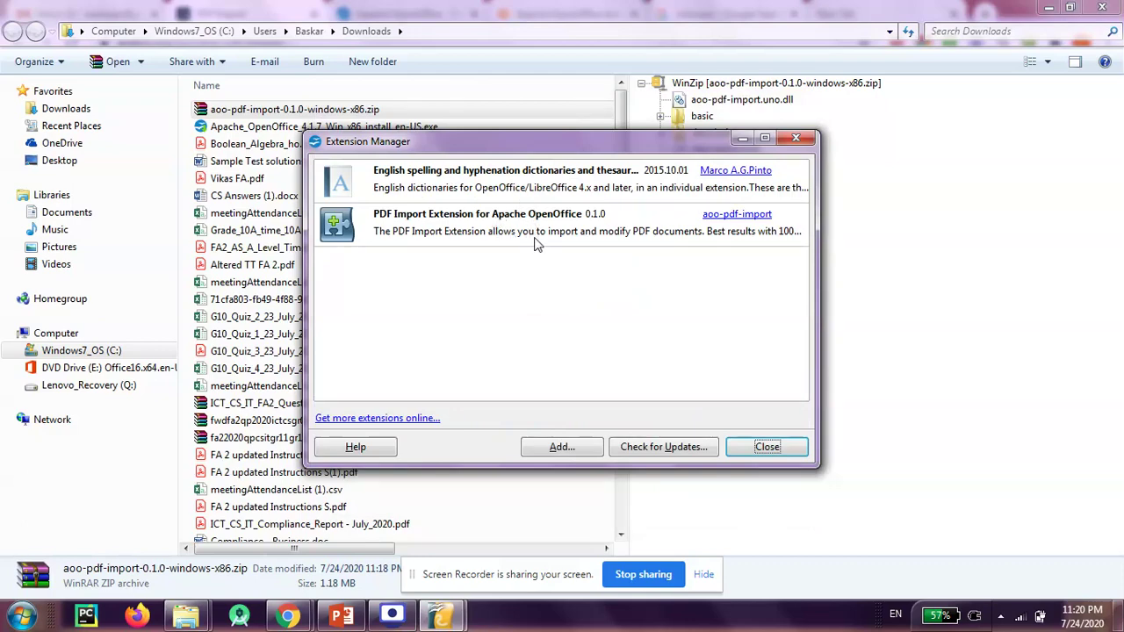
pyautogui.click(770, 447)
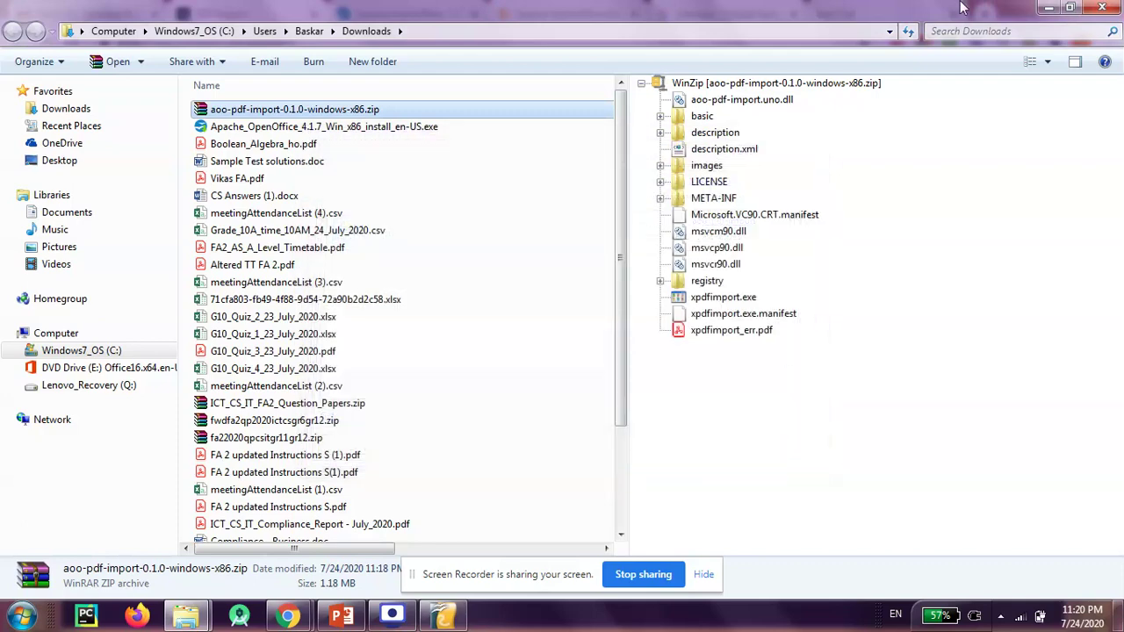
# Close the blank drawing and navigate Explorer to Desktop > TIPS_Work > ... > PastPapers > Paper_2_Practicals.
pyautogui.click(445, 619)
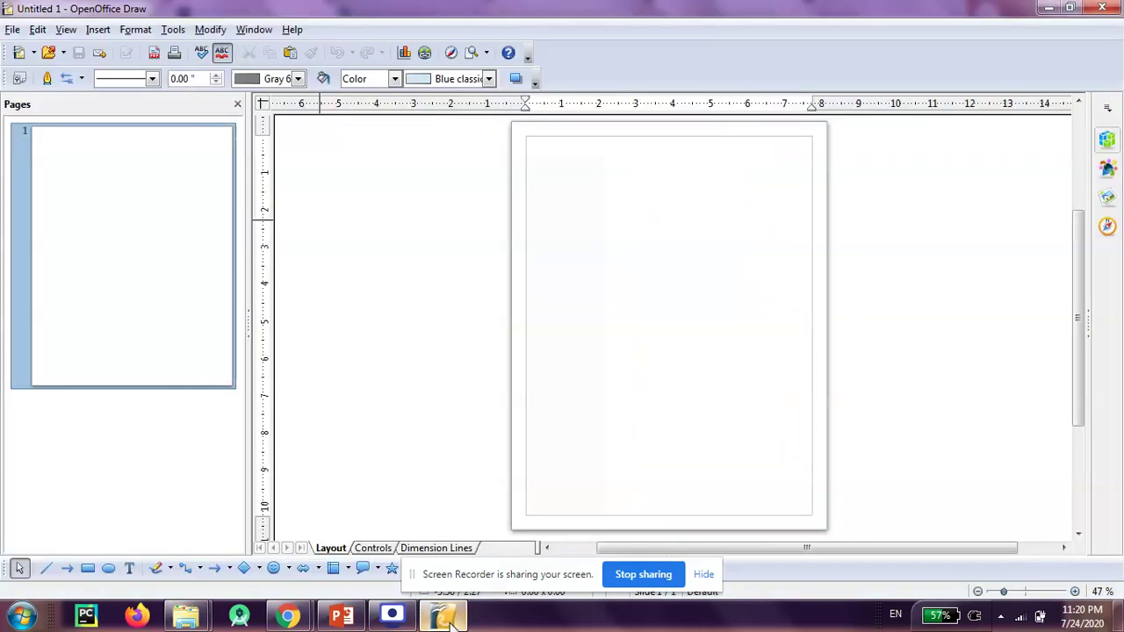
pyautogui.click(1104, 9)
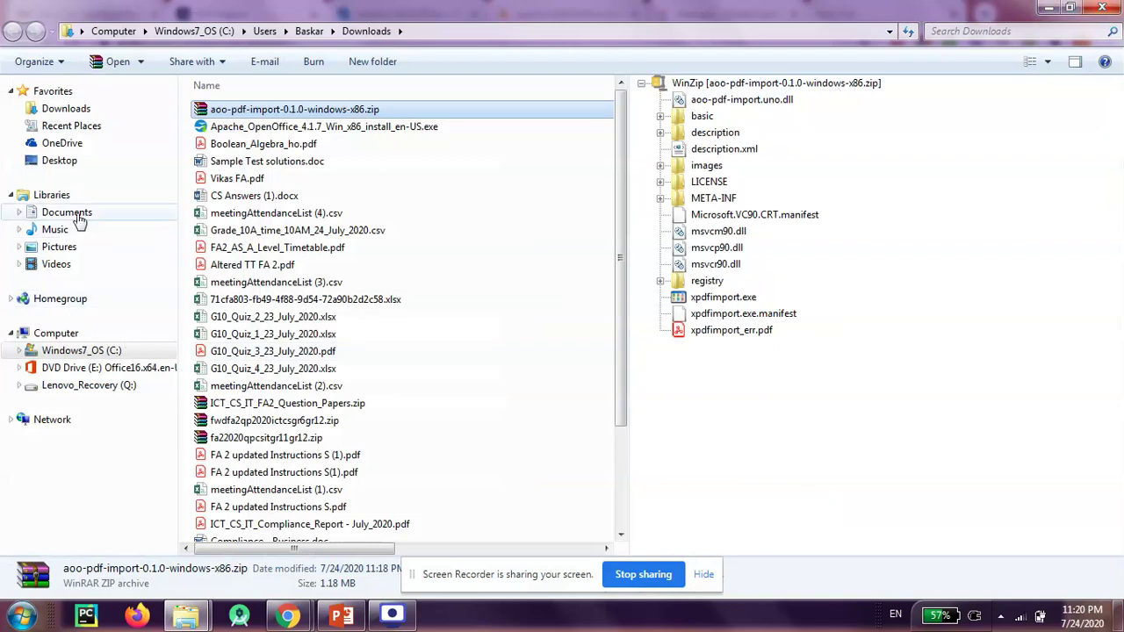
pyautogui.click(62, 161)
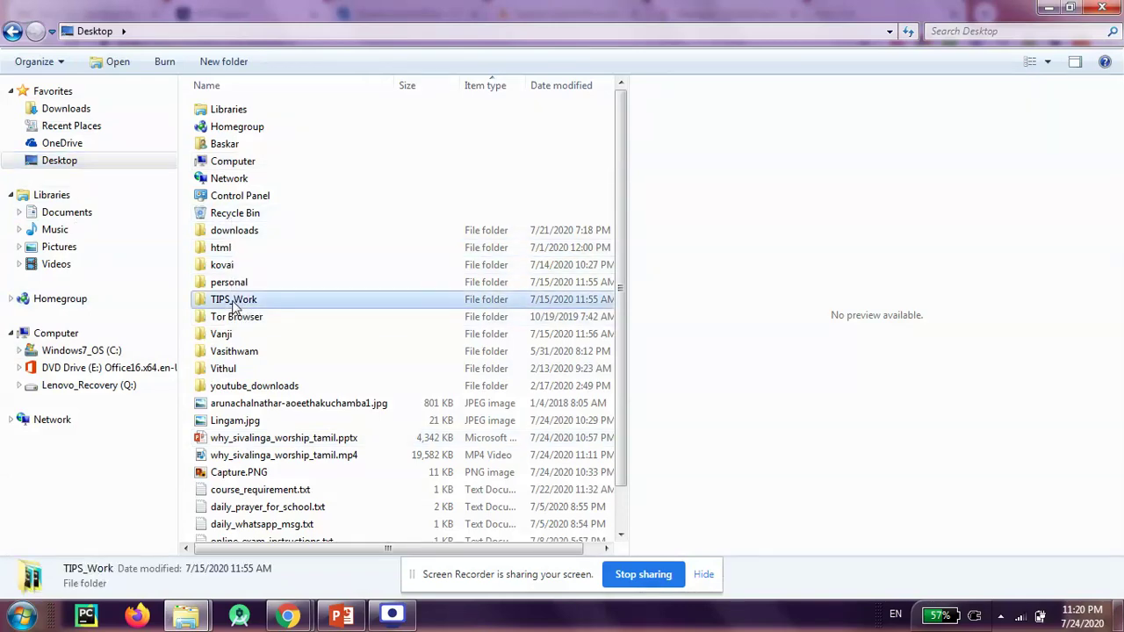
pyautogui.doubleClick(234, 305)
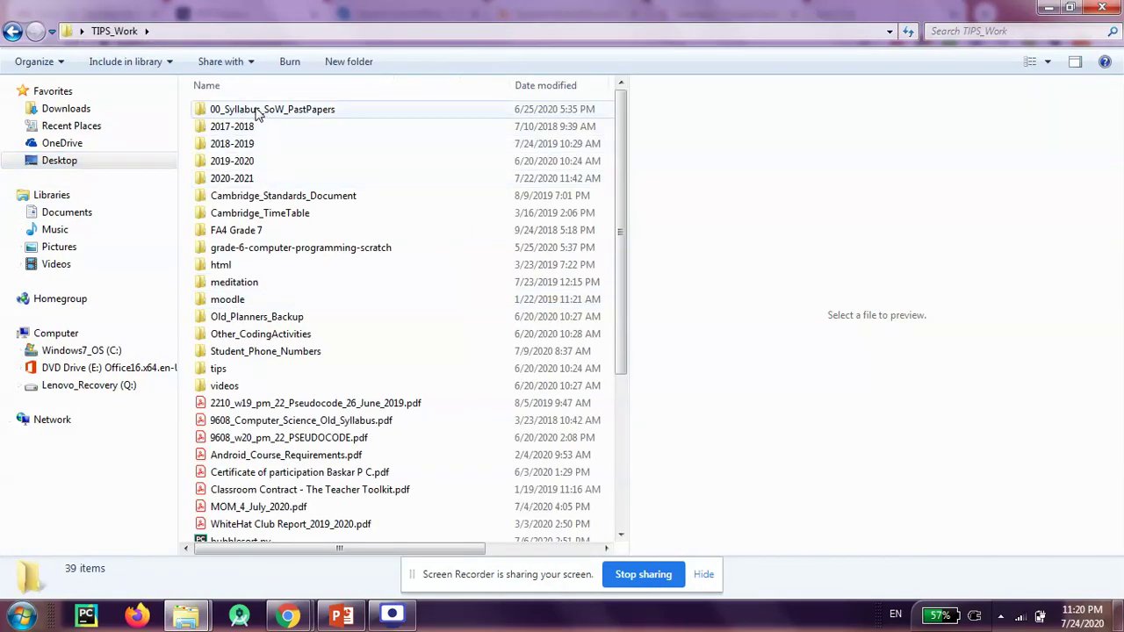
pyautogui.doubleClick(260, 113)
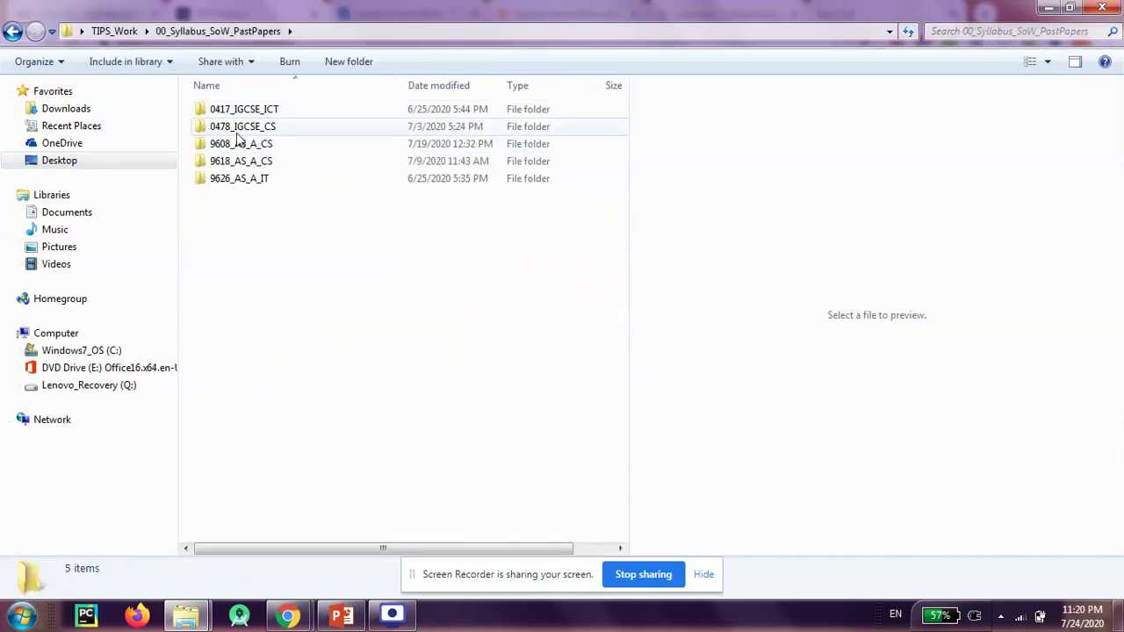
pyautogui.doubleClick(234, 128)
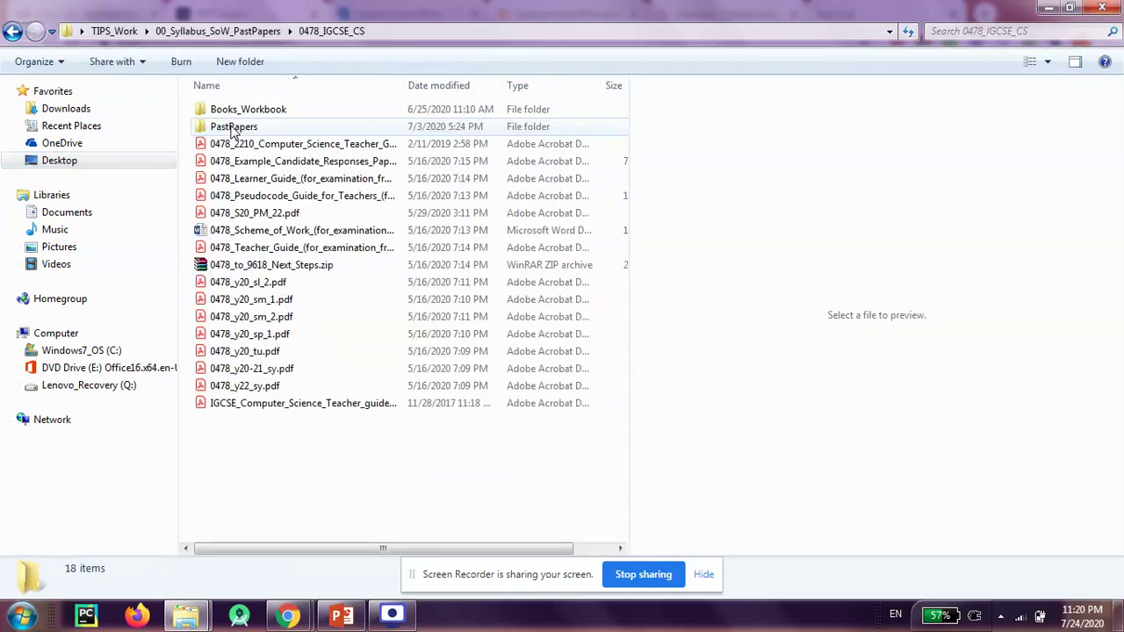
pyautogui.doubleClick(246, 128)
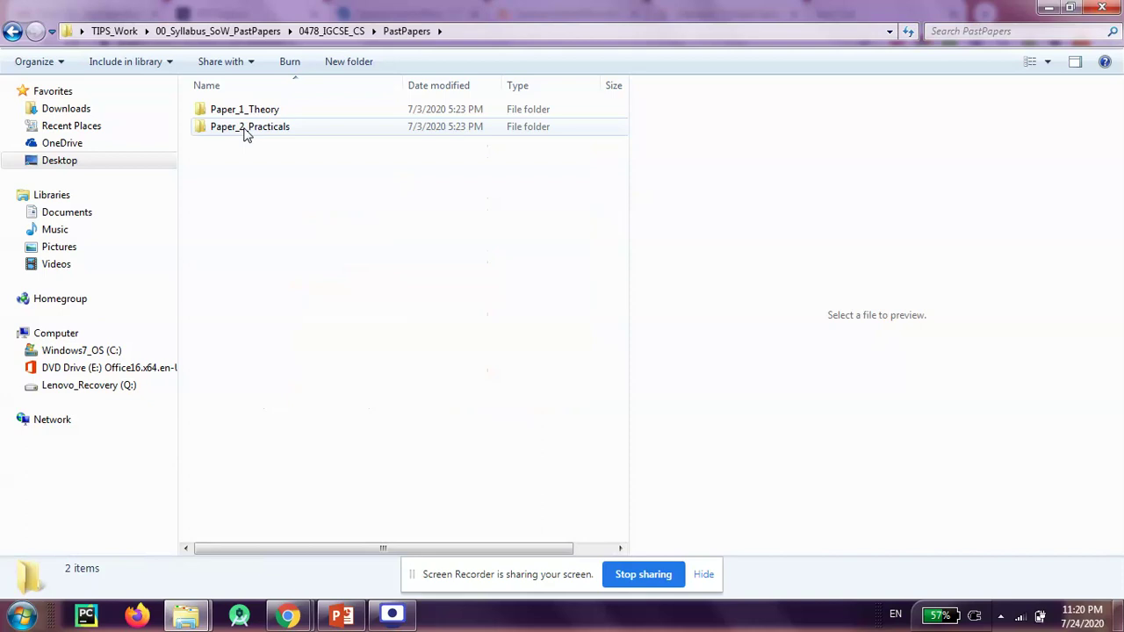
pyautogui.click(255, 128)
pyautogui.doubleClick(255, 128)
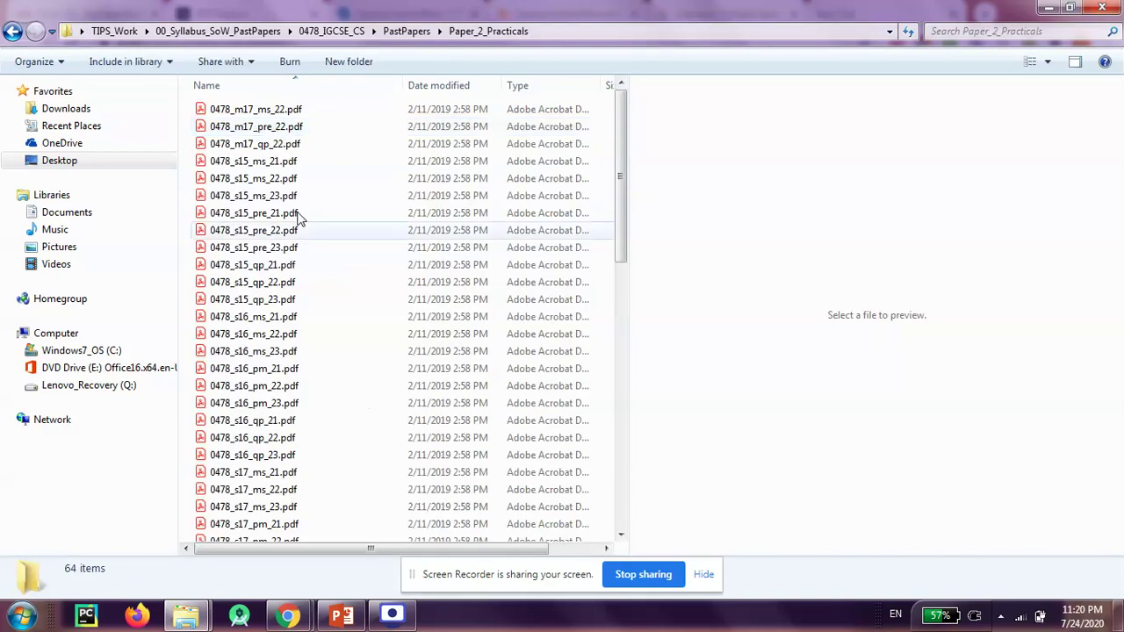
# Open 0478_m17_qp_22.pdf with OpenOffice Draw.
pyautogui.click(268, 148)
pyautogui.rightClick(268, 147)
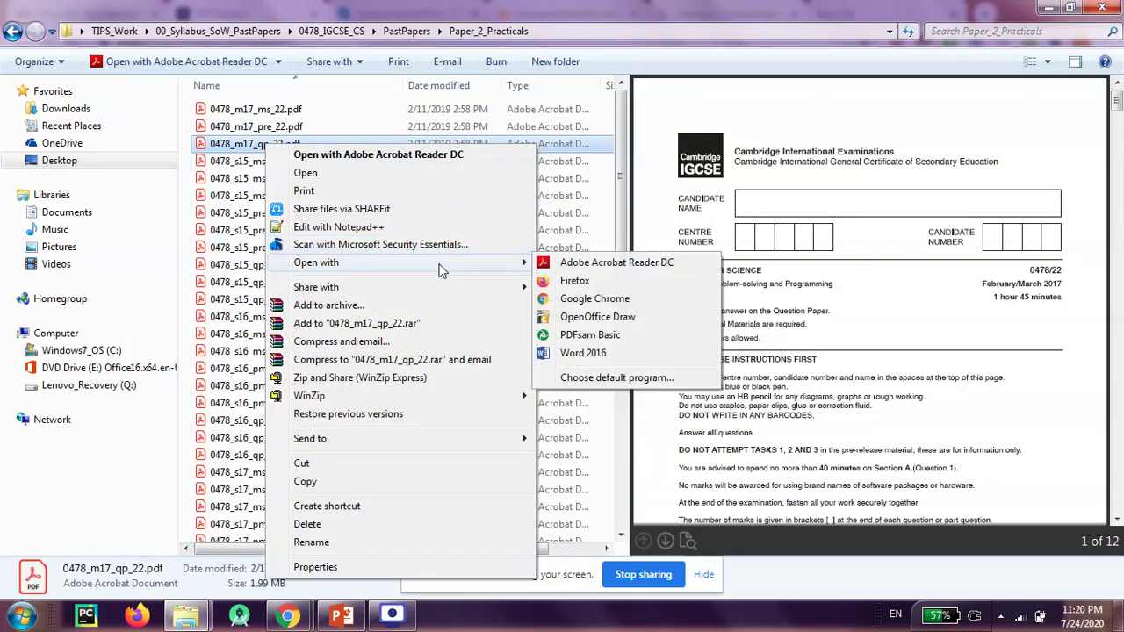
pyautogui.moveTo(316, 262)
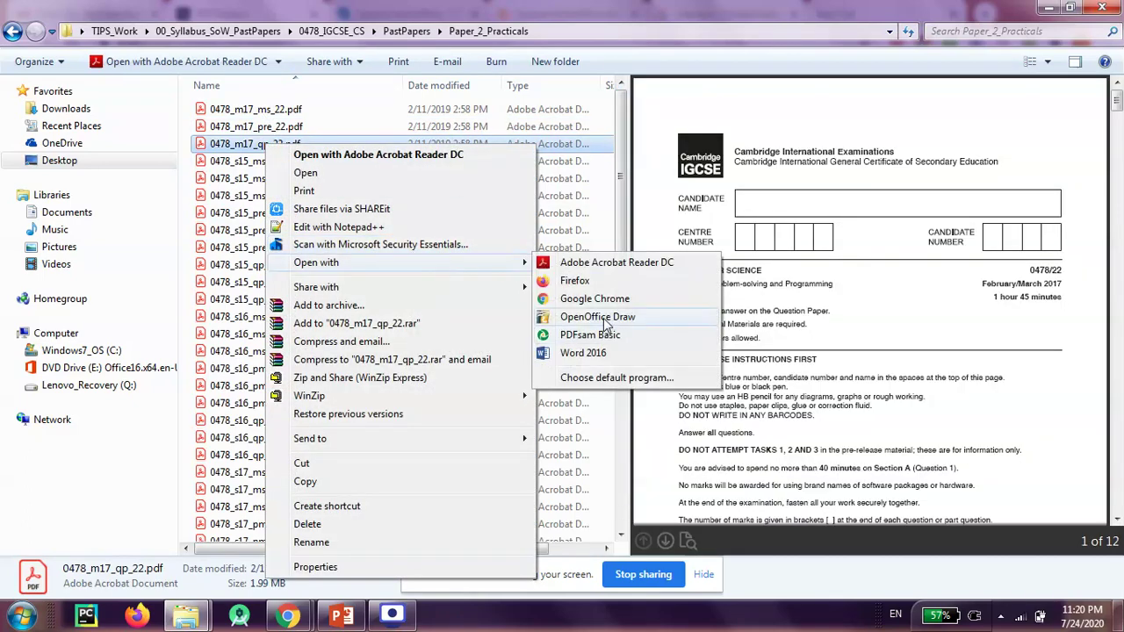
pyautogui.click(604, 322)
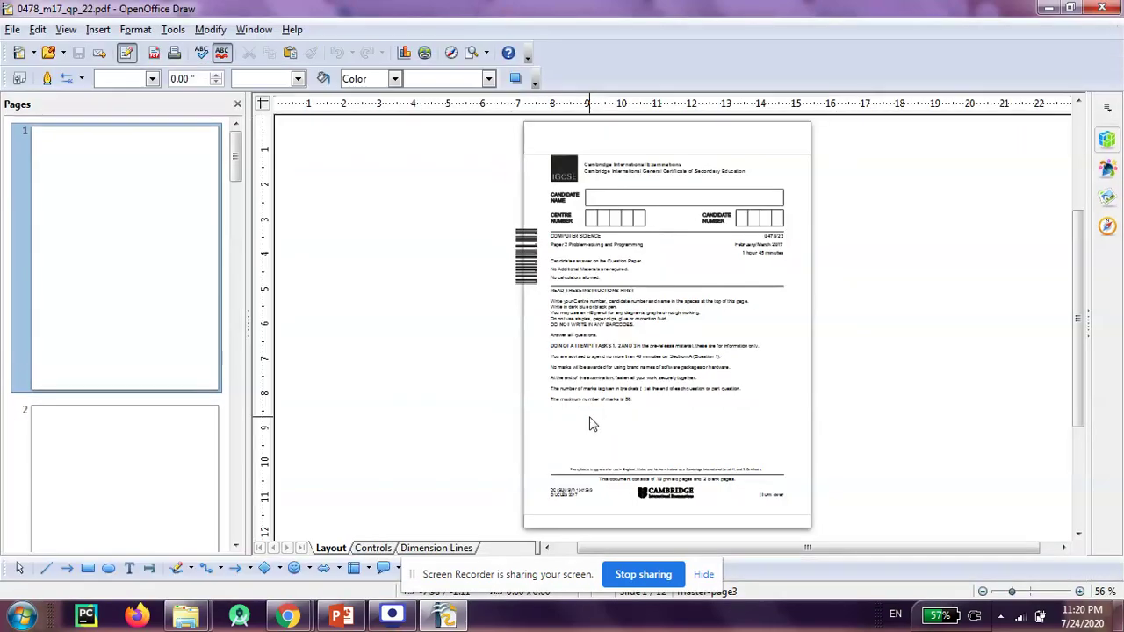
pyautogui.keyDown('ctrl'); pyautogui.scroll(3, 456, 266); pyautogui.keyUp('ctrl')
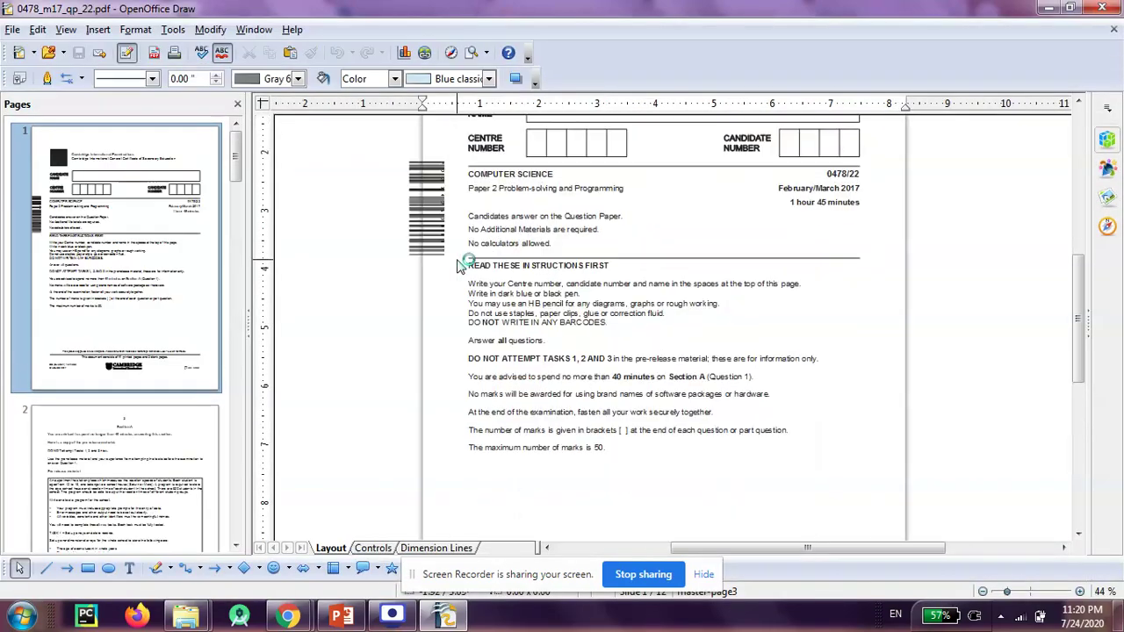
pyautogui.scroll(3, 460, 271)
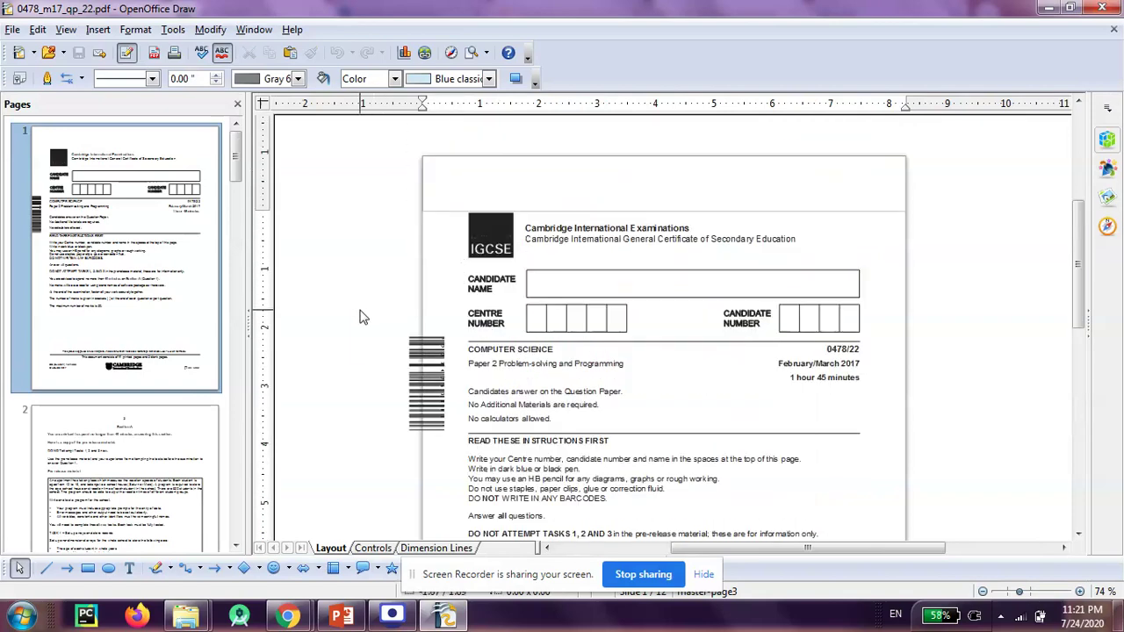
# Delete the barcode and the Cambridge logo with header text from page 1.
pyautogui.moveTo(360, 311); pyautogui.dragTo(454, 466)
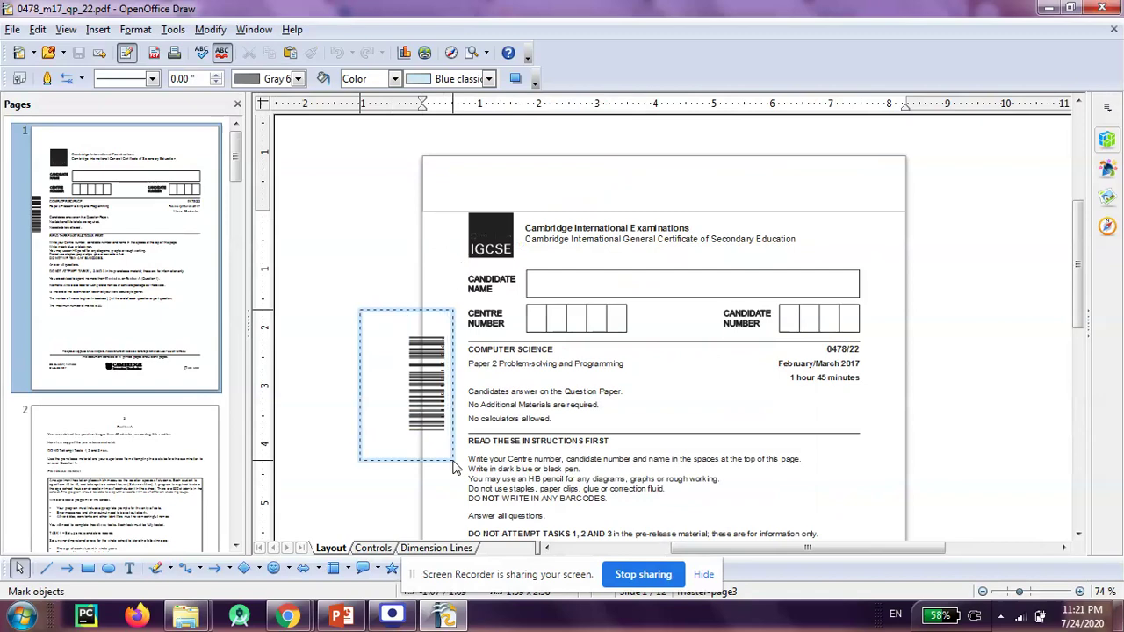
pyautogui.press('Delete')
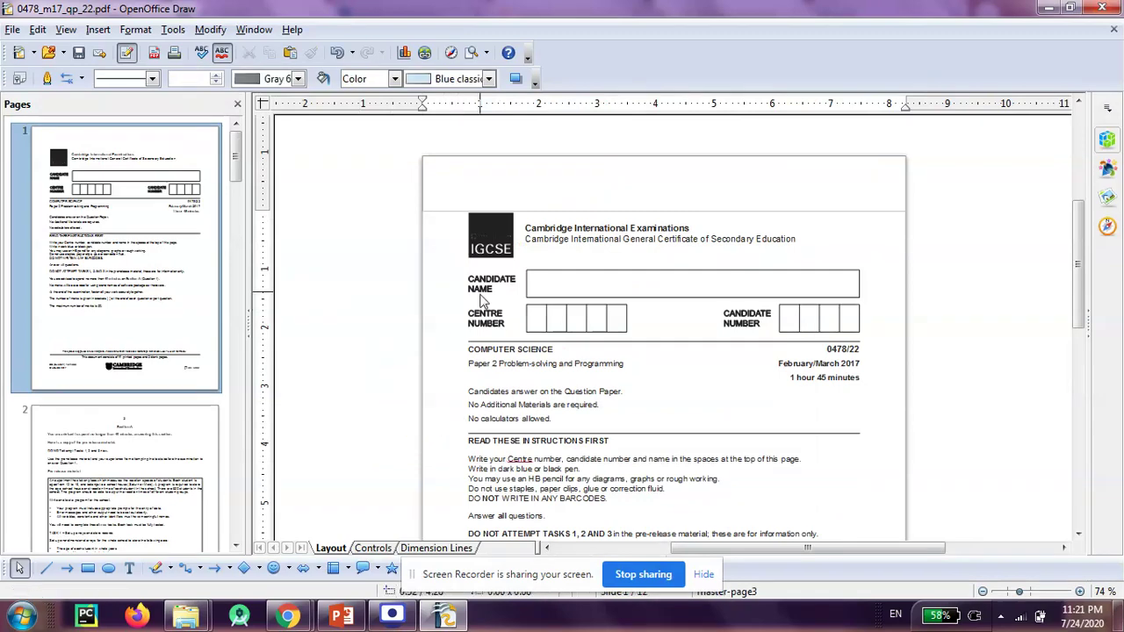
pyautogui.moveTo(434, 188); pyautogui.dragTo(827, 263)
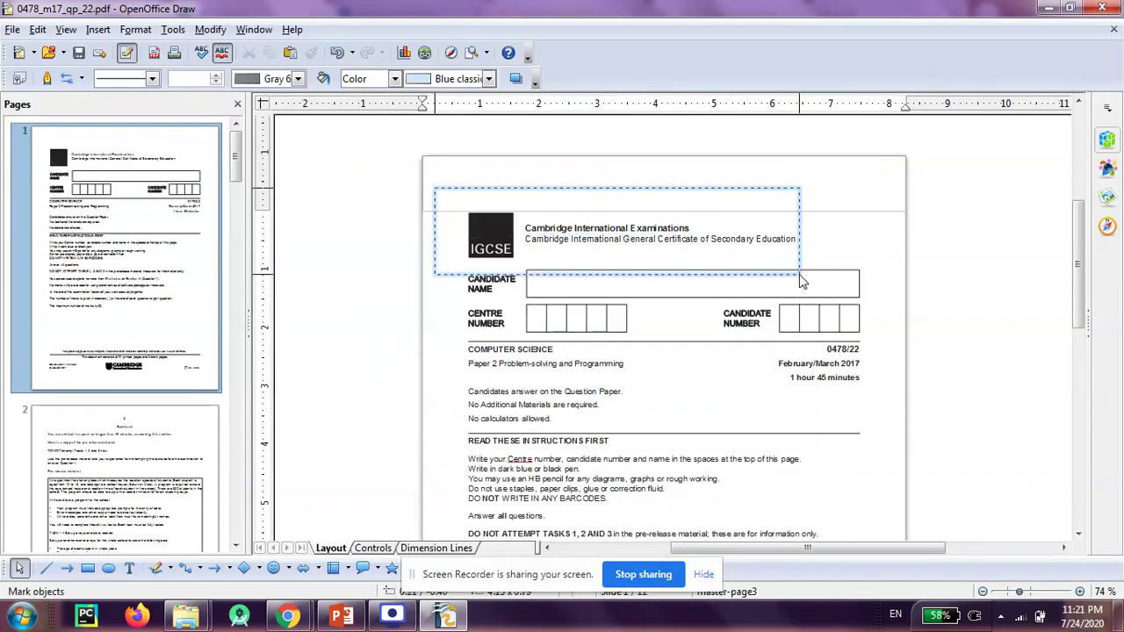
pyautogui.press('Delete')
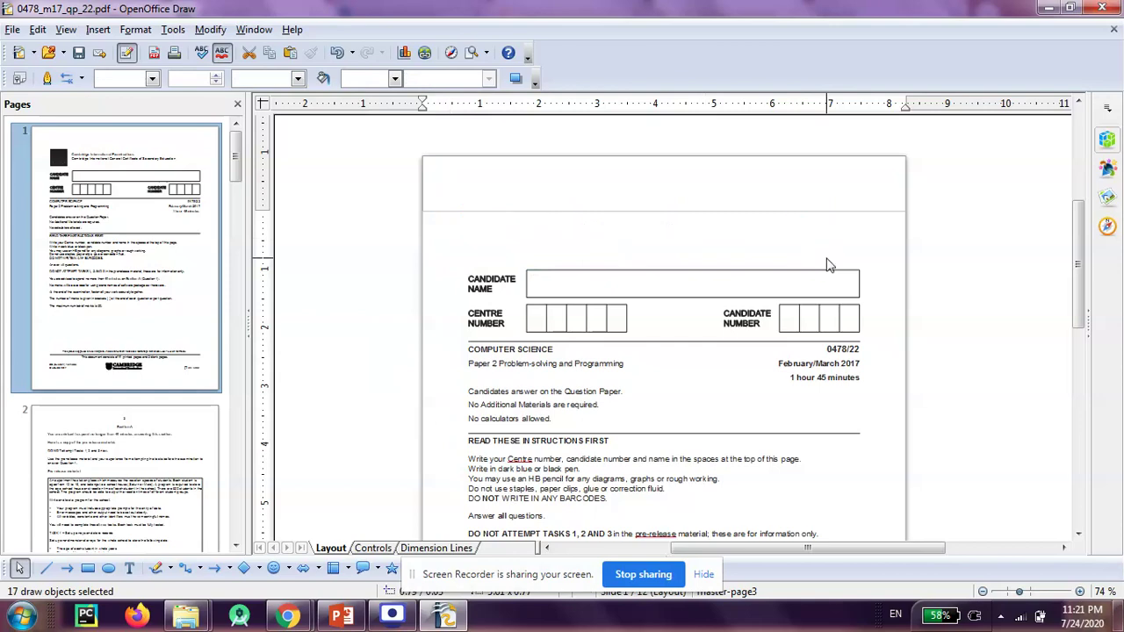
# Delete the footer at the bottom of page 1.
pyautogui.scroll(-1, 507, 272)
pyautogui.scroll(-6, 507, 272)
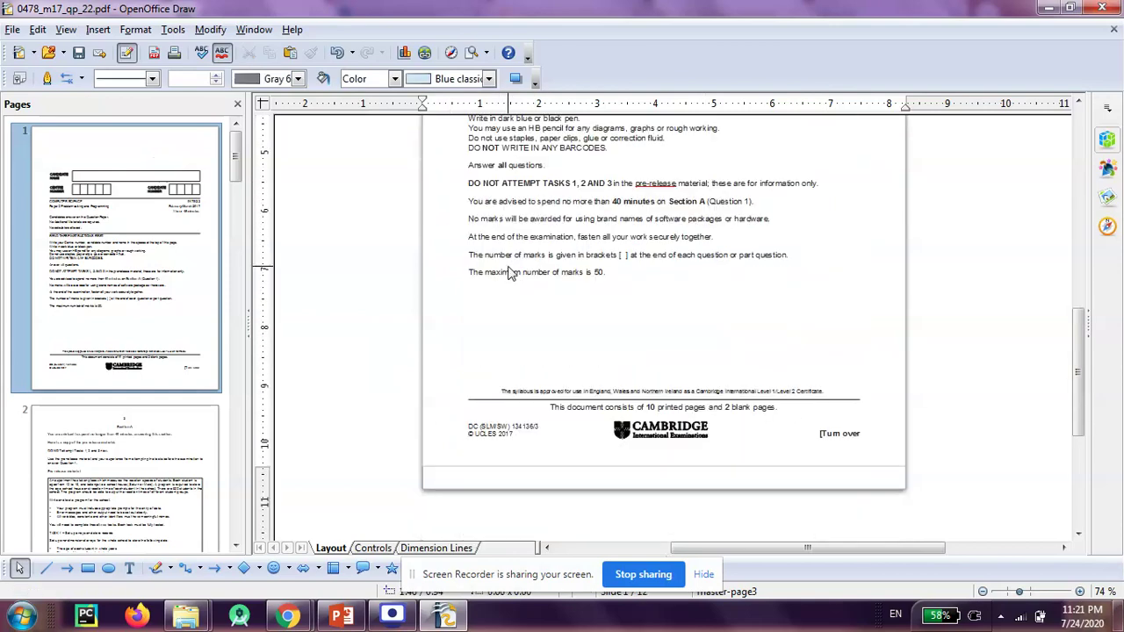
pyautogui.scroll(-2, 507, 273)
pyautogui.moveTo(446, 287); pyautogui.dragTo(1017, 393)
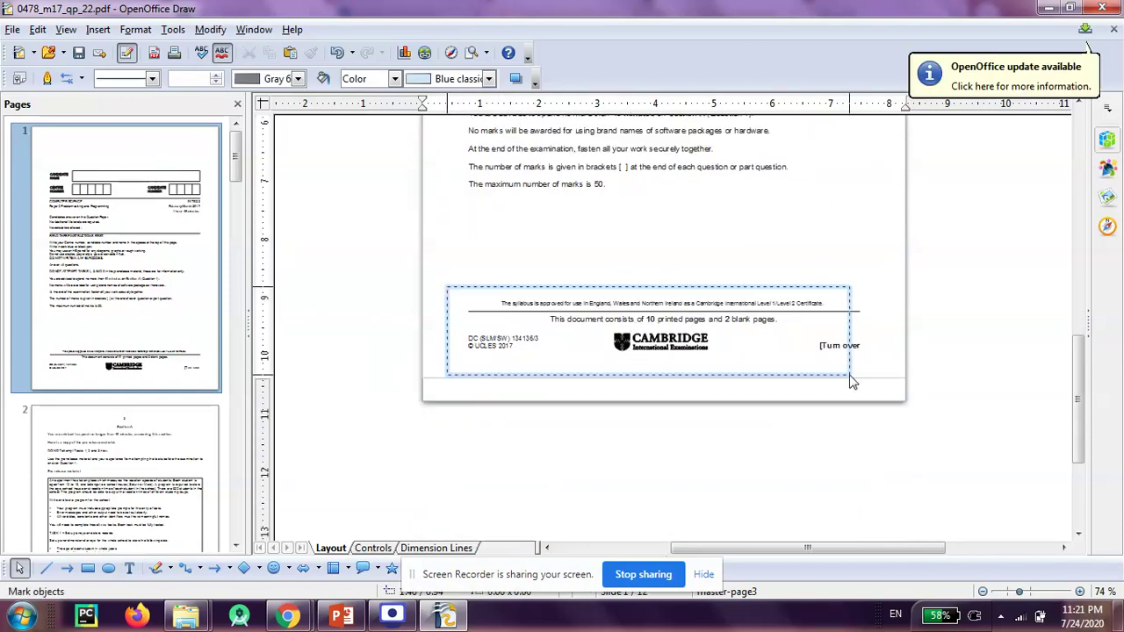
pyautogui.press('Delete')
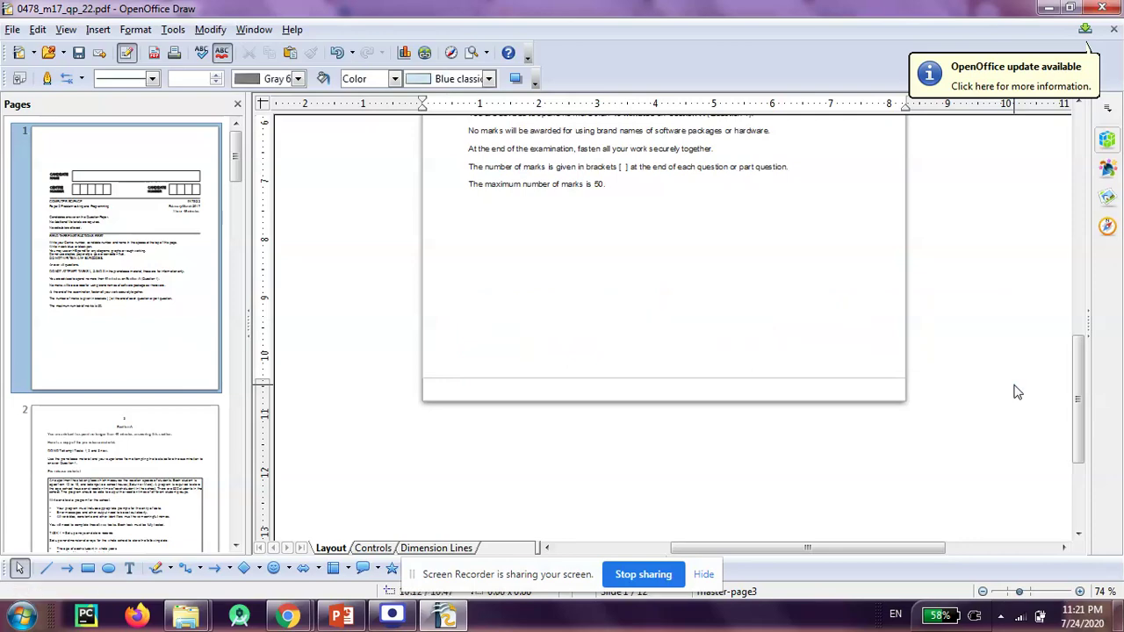
# Put the 'Paper 2 Problem-solving and Programming' text box into edit mode.
pyautogui.scroll(8, 1017, 395)
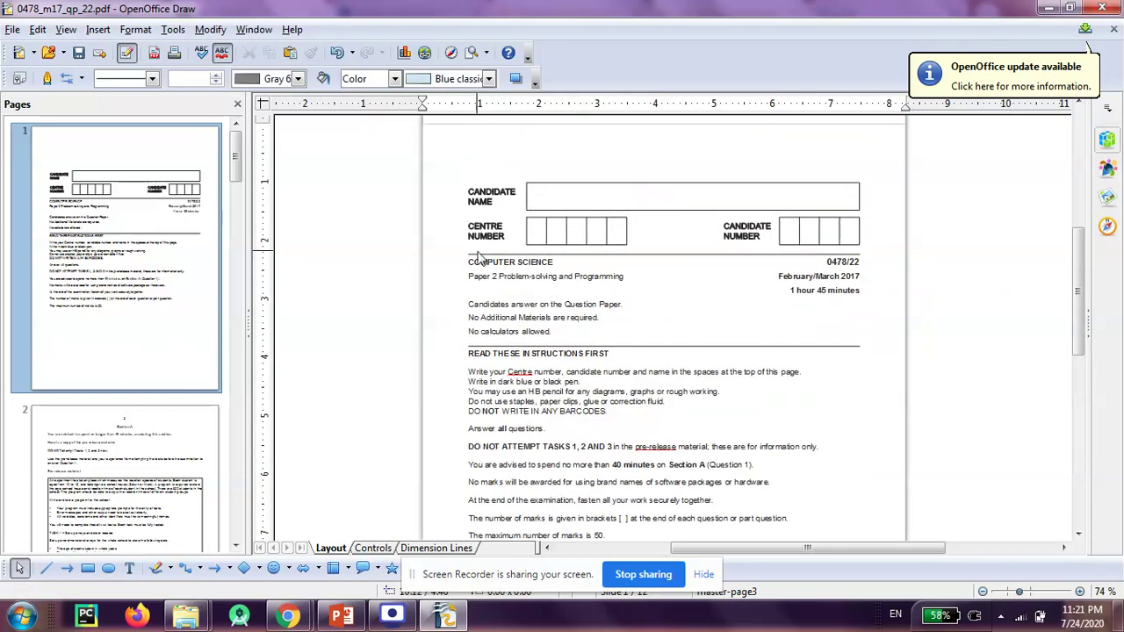
pyautogui.keyDown('ctrl'); pyautogui.scroll(3, 482, 243); pyautogui.keyUp('ctrl')
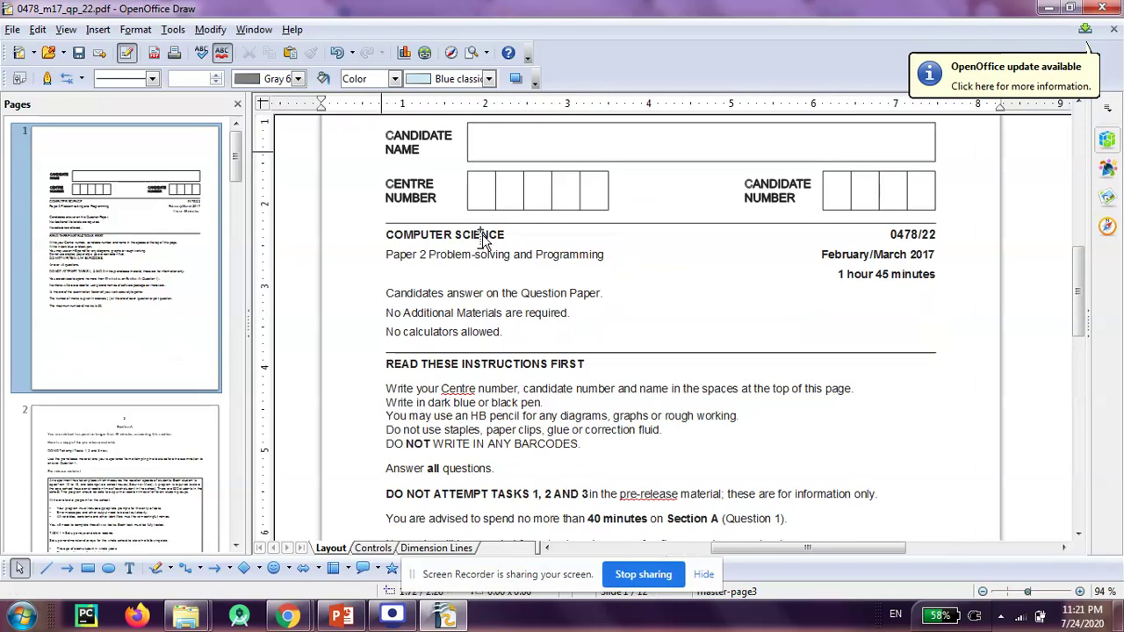
pyautogui.click(410, 199)
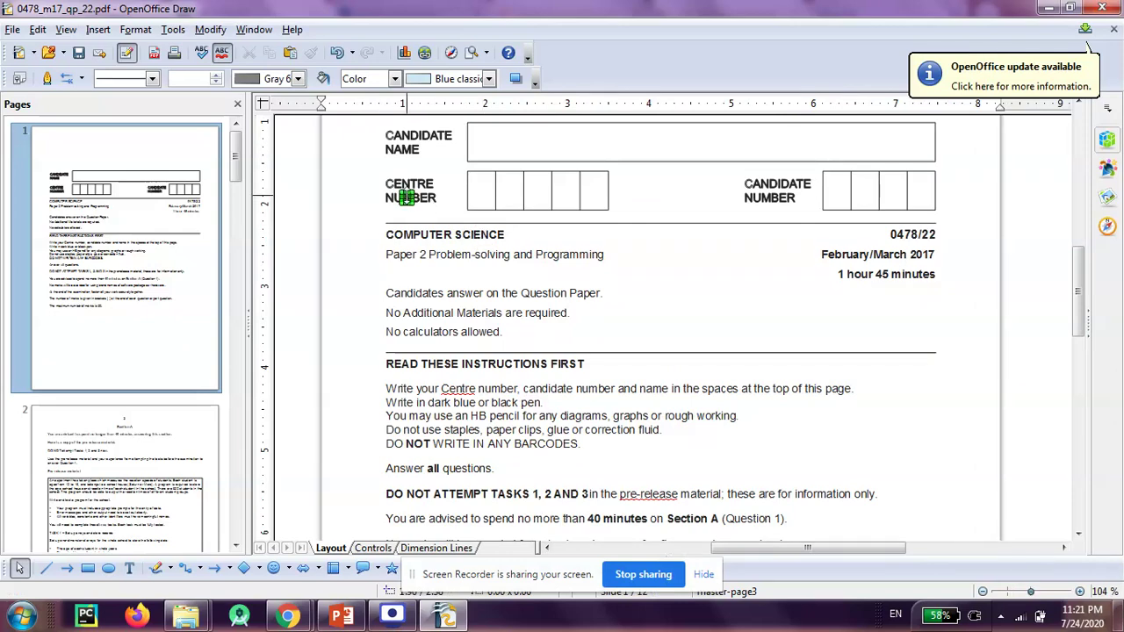
pyautogui.click(429, 200)
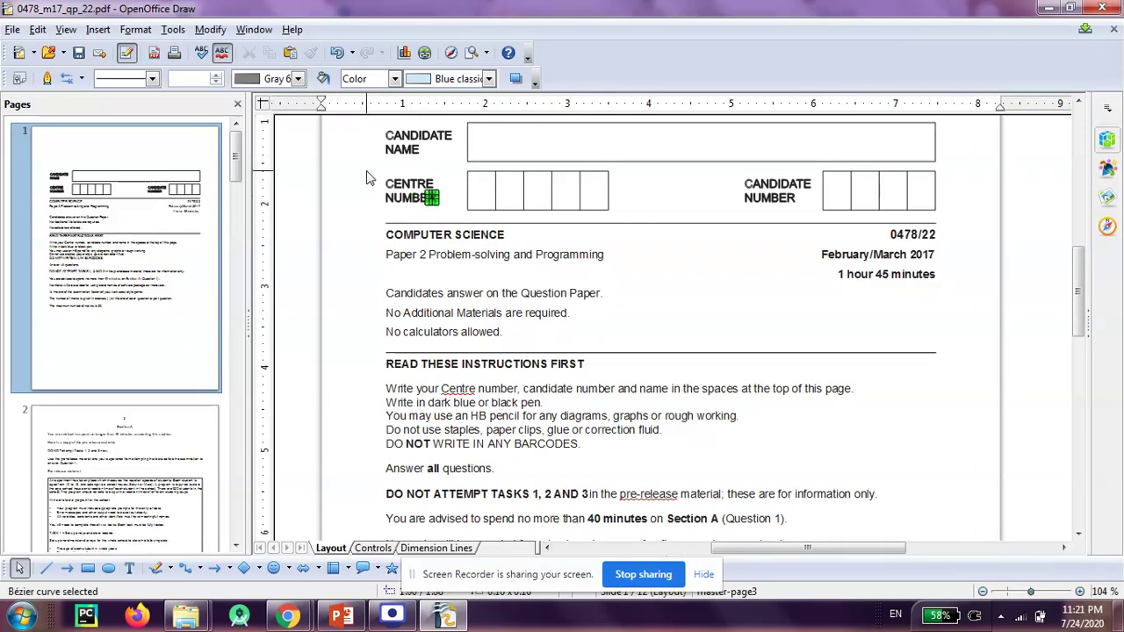
pyautogui.click(455, 256)
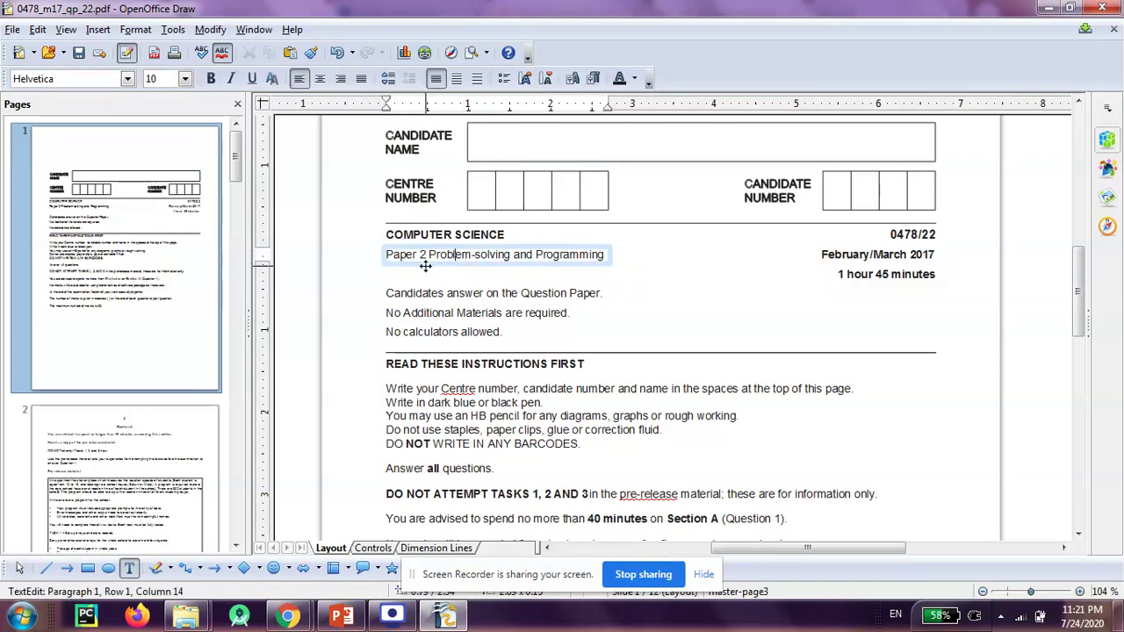
# Clear all text of the 'Paper 2 Problem-solving and Programming' line using Backspace and Delete.
pyautogui.press('BackSpace')
pyautogui.press('BackSpace')
pyautogui.press('BackSpace')
pyautogui.press('BackSpace')
pyautogui.press('BackSpace')
pyautogui.press('BackSpace')
pyautogui.press('BackSpace')
pyautogui.press('BackSpace')
pyautogui.press('BackSpace')
pyautogui.press('BackSpace')
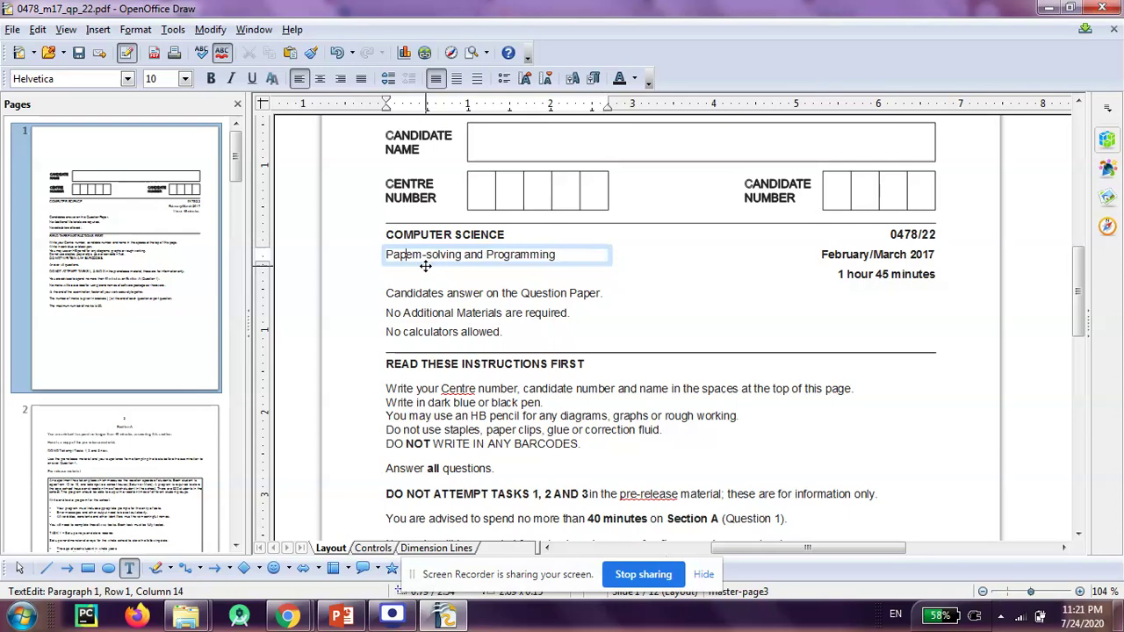
pyautogui.press('BackSpace')
pyautogui.press('BackSpace')
pyautogui.press('BackSpace')
pyautogui.press('Delete')
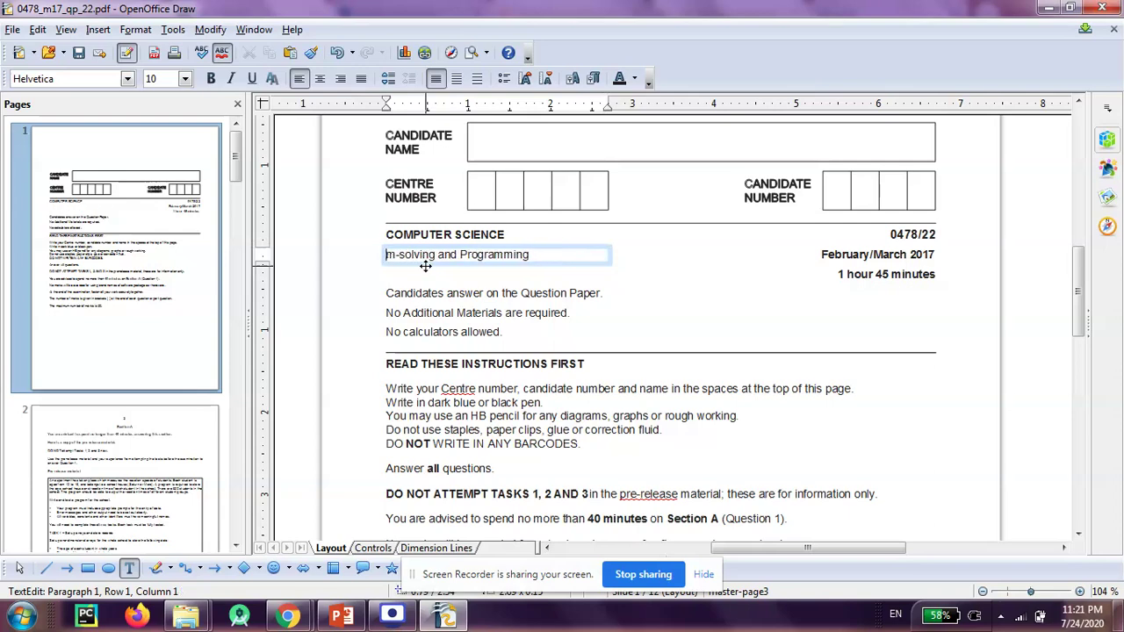
pyautogui.press('Delete')
pyautogui.press('Delete')
pyautogui.press('Delete')
pyautogui.press('Delete')
pyautogui.press('Delete')
pyautogui.press('Delete')
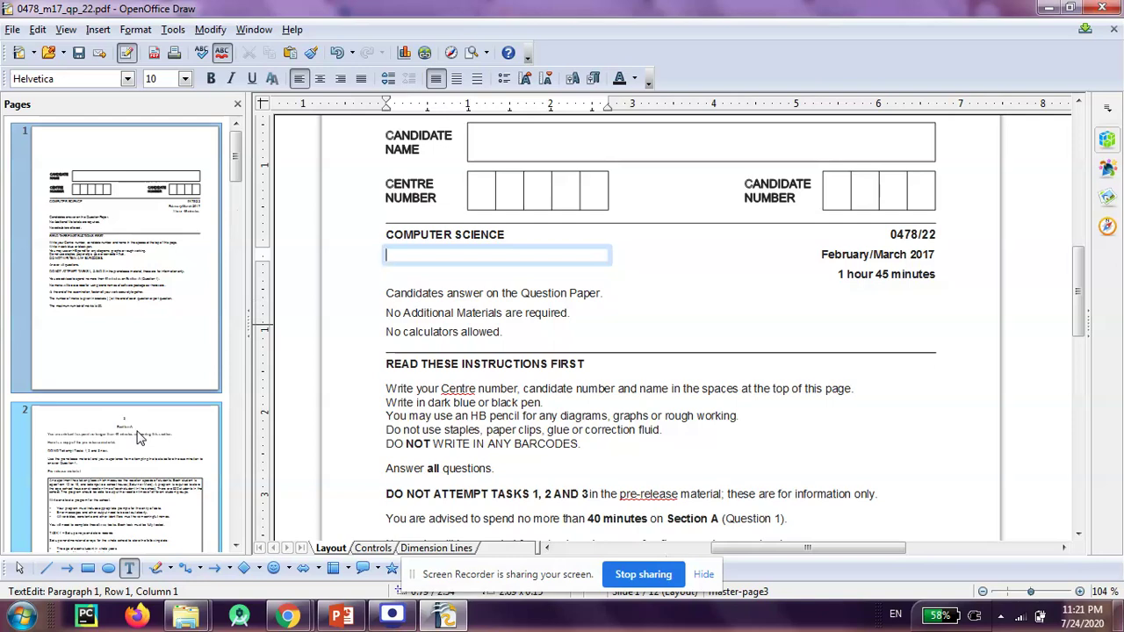
# Select the page 12 thumbnail in the Pages pane and delete it.
pyautogui.click(138, 438)
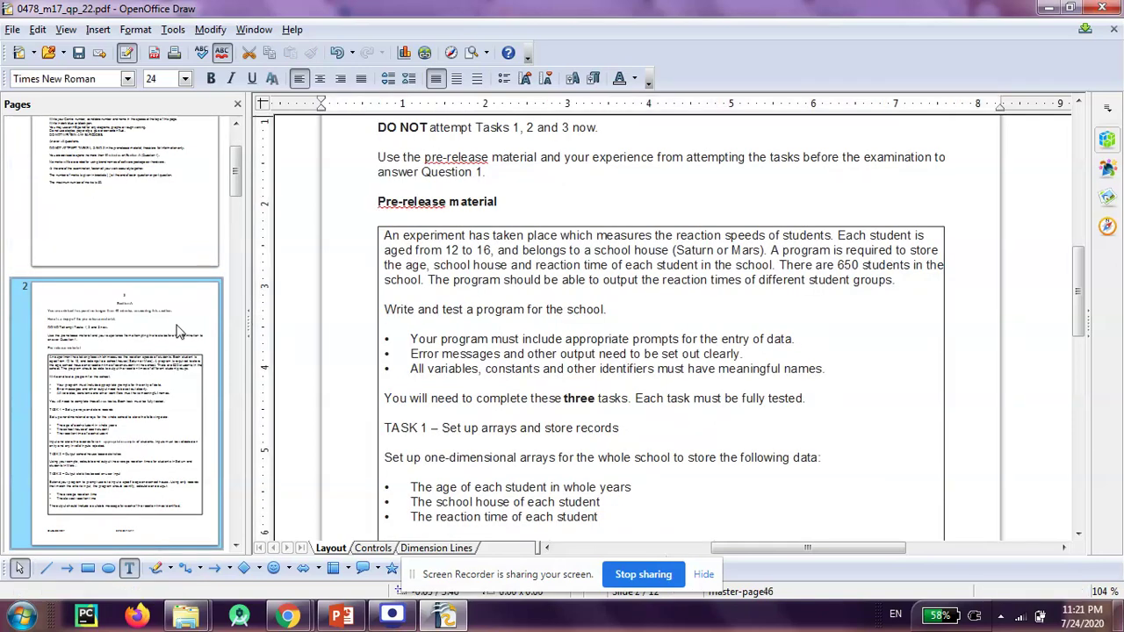
pyautogui.scroll(-5, 138, 270)
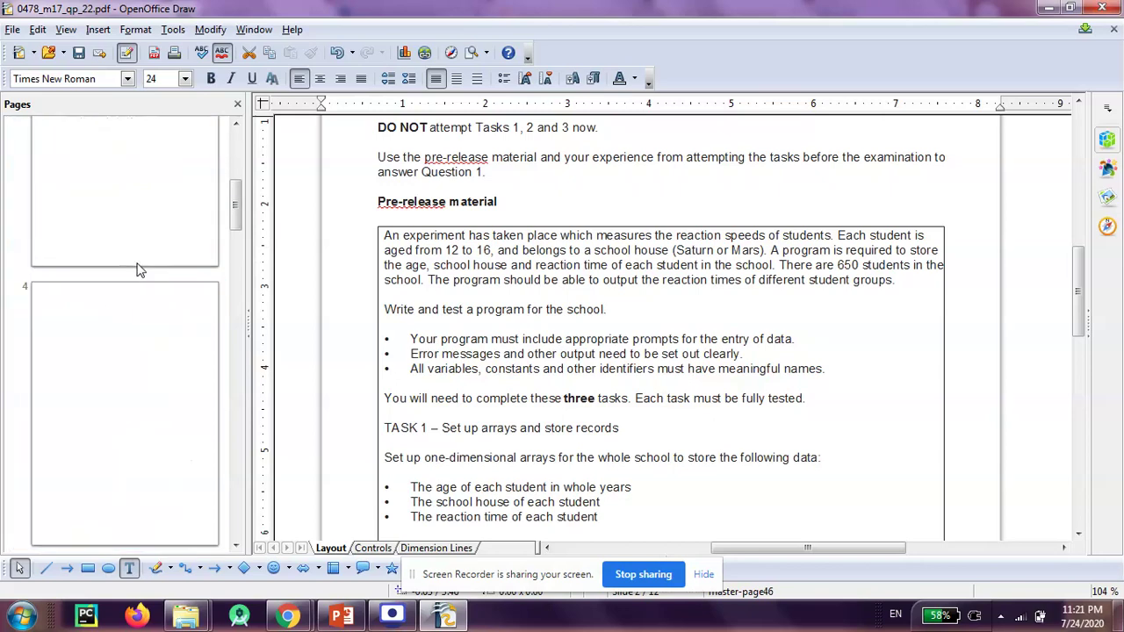
pyautogui.scroll(-20, 138, 270)
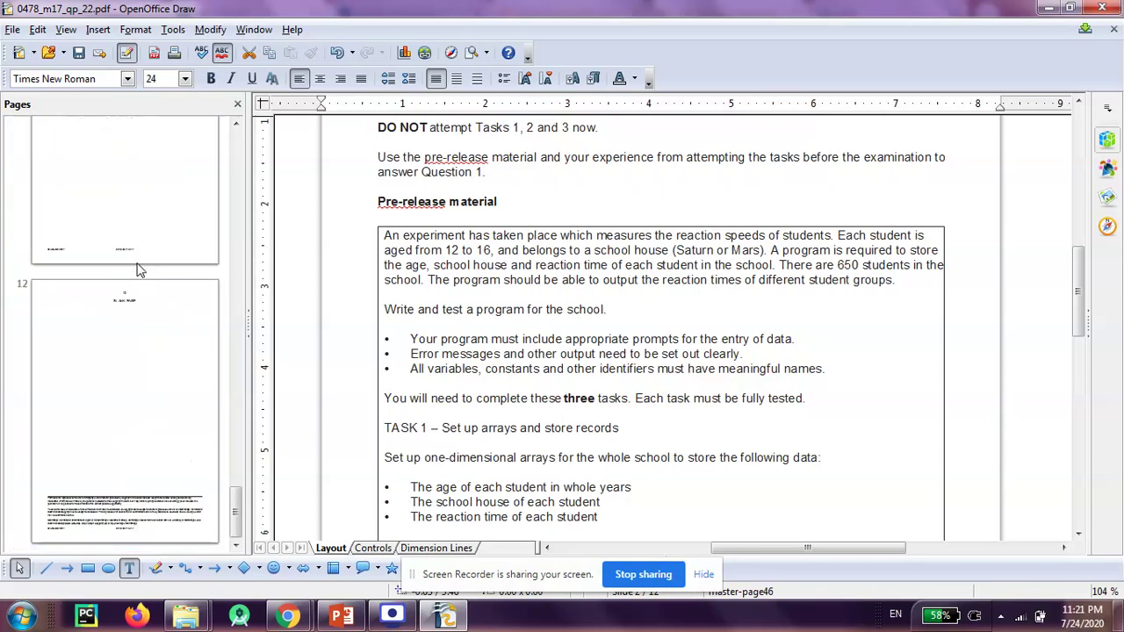
pyautogui.click(156, 426)
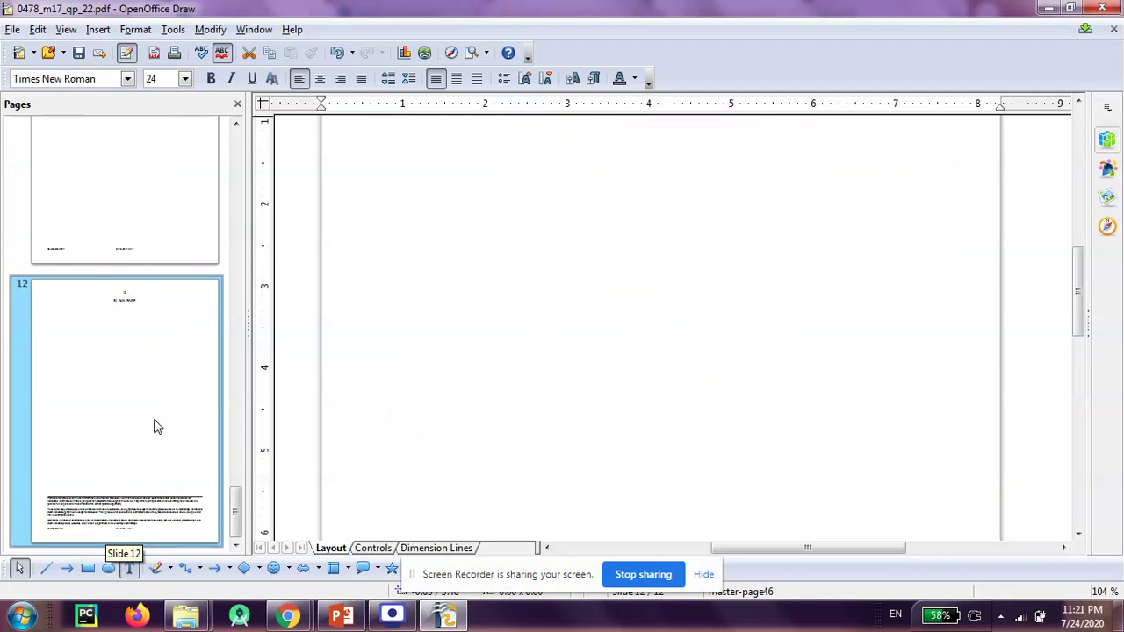
pyautogui.press('Delete')
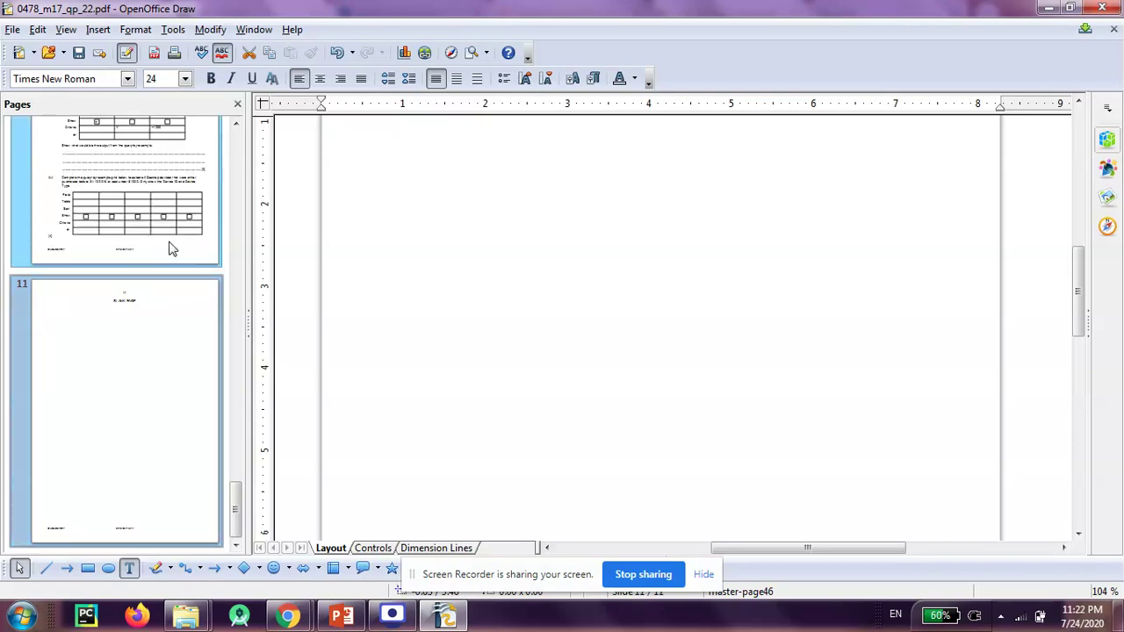
pyautogui.moveTo(185, 616)
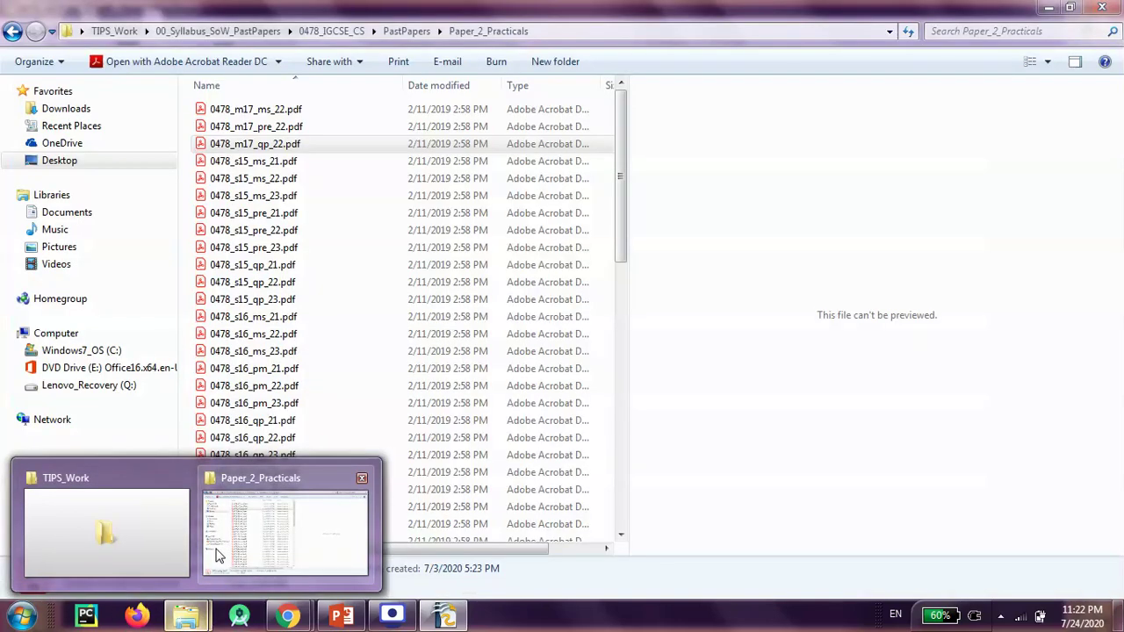
# Open 0478_s15_qp_21.pdf from Paper_2_Practicals with OpenOffice Draw.
pyautogui.click(218, 553)
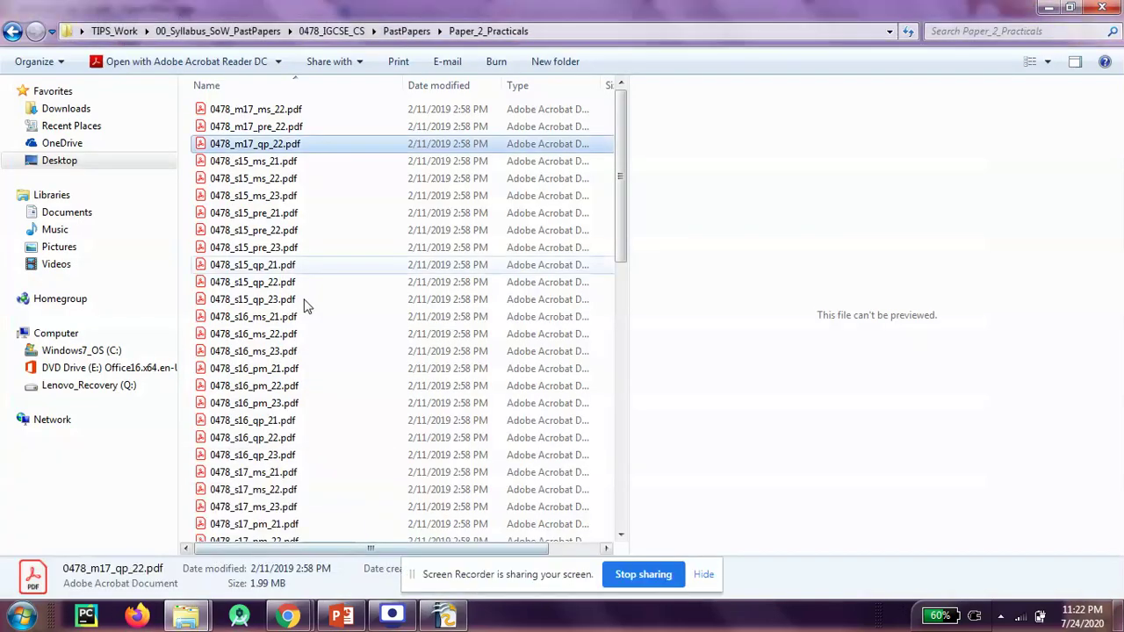
pyautogui.click(279, 200)
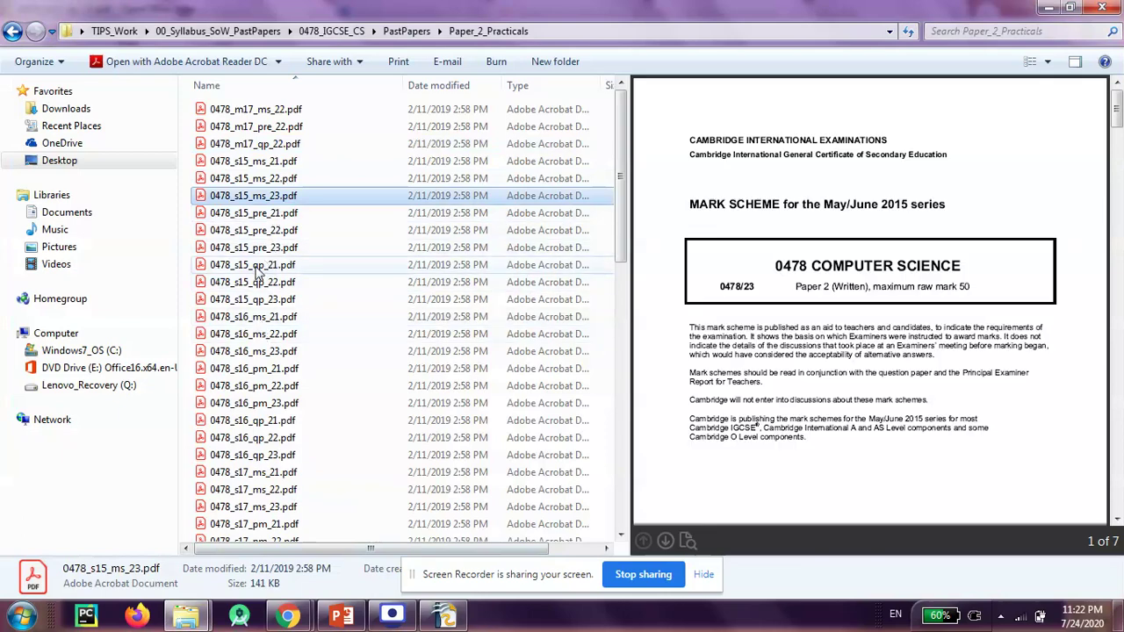
pyautogui.click(257, 269)
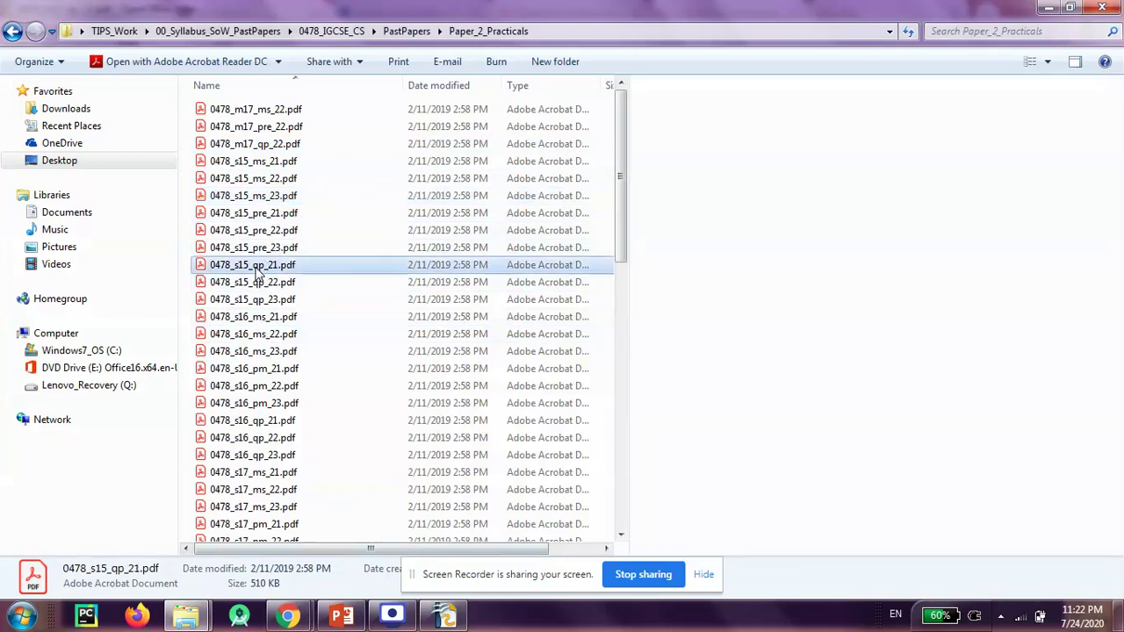
pyautogui.rightClick(257, 273)
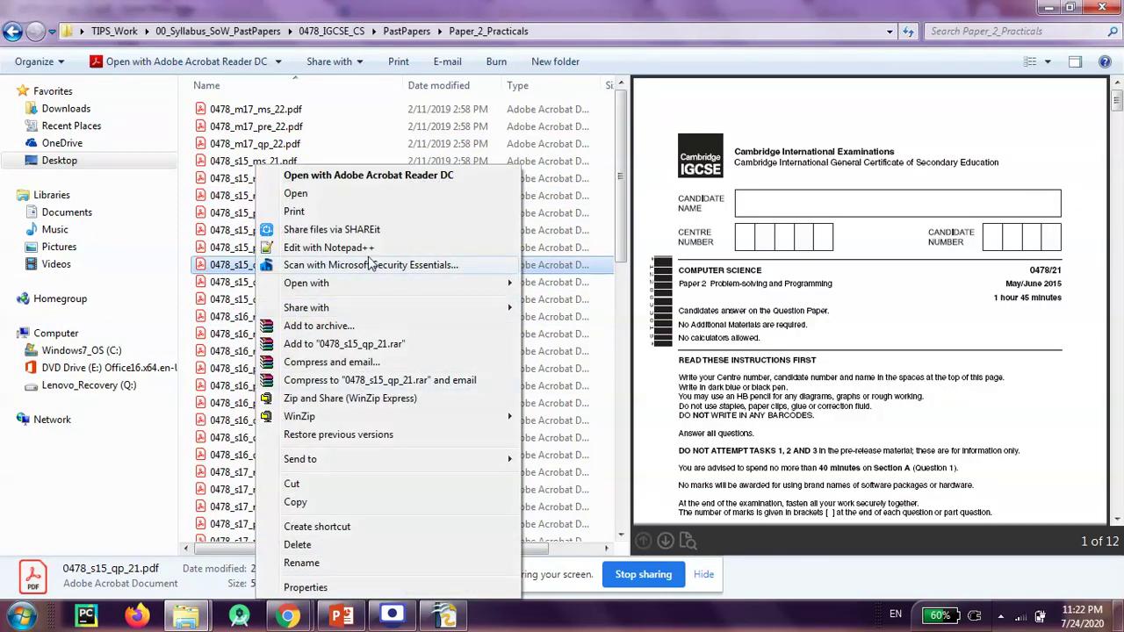
pyautogui.moveTo(307, 283)
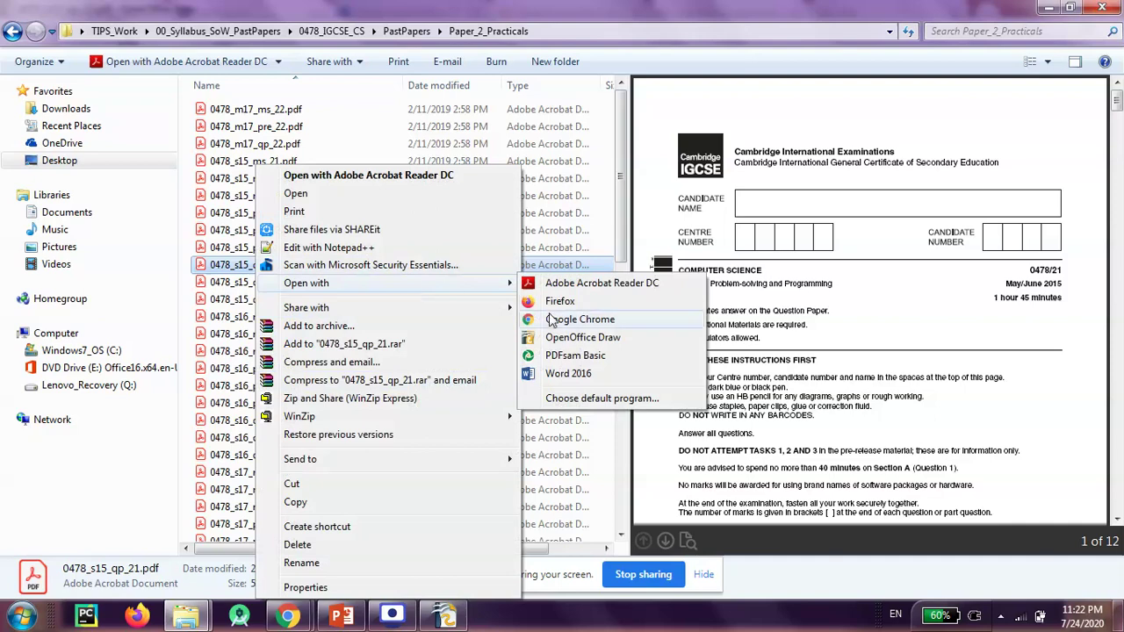
pyautogui.click(562, 341)
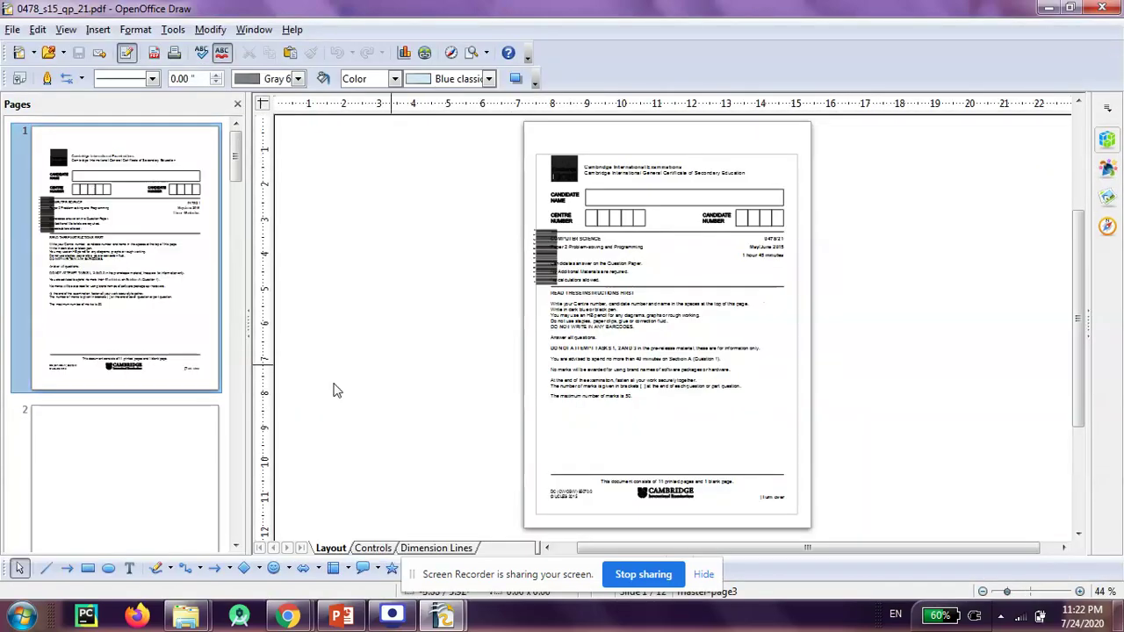
# Select pages 2–3 of the s15 paper for copying, then bring the 0478_m17_qp_22 window forward.
pyautogui.click(126, 465)
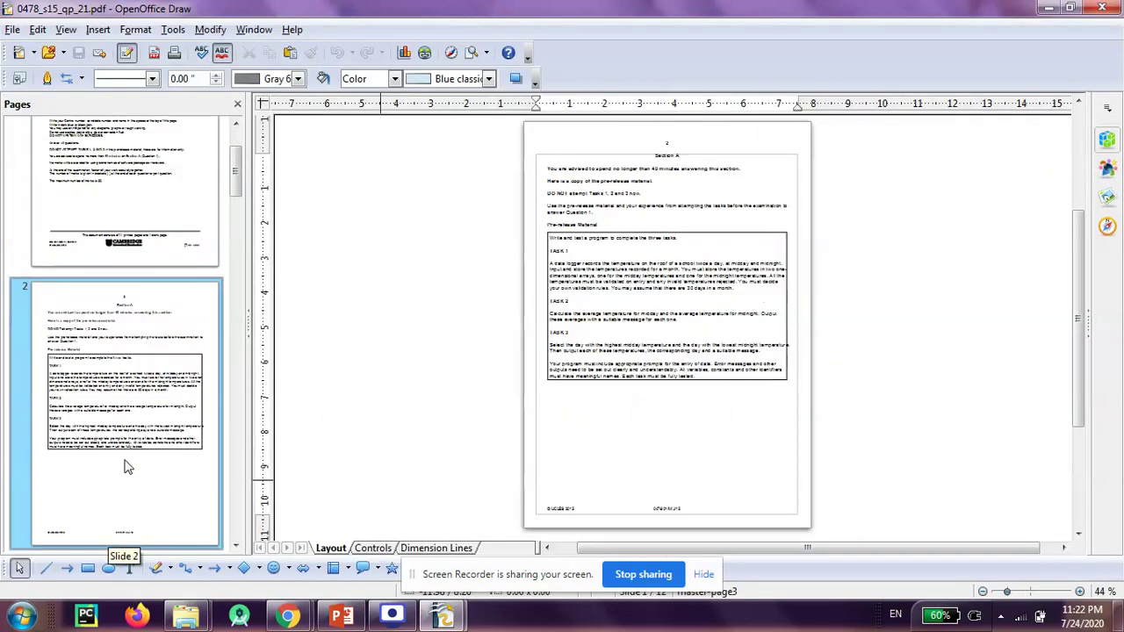
pyautogui.scroll(-3, 126, 467)
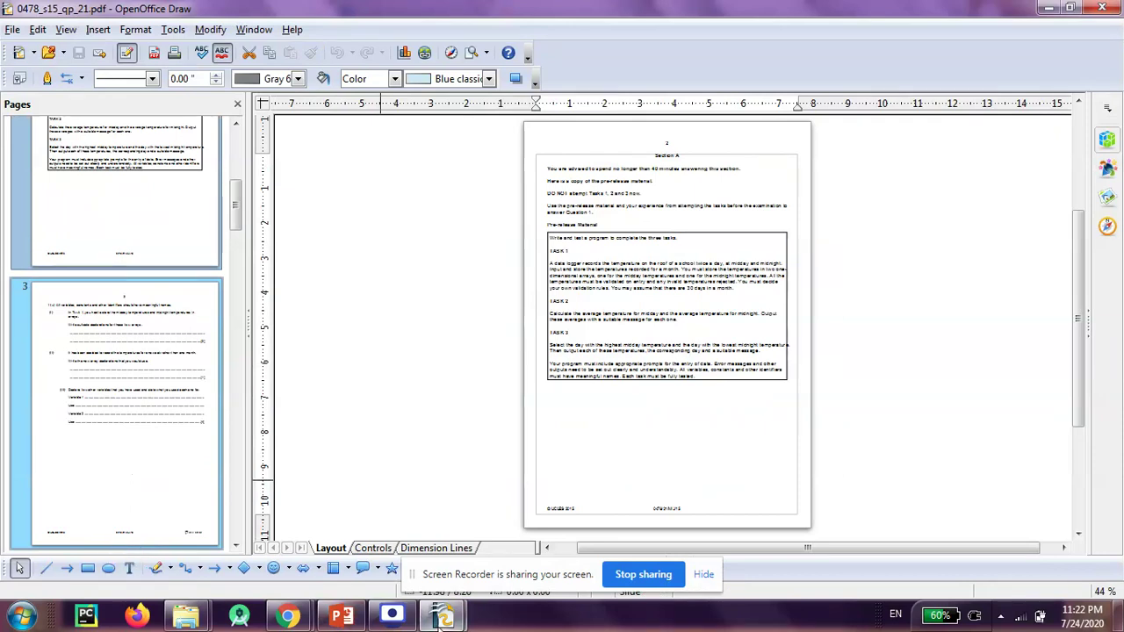
pyautogui.moveTo(441, 615)
pyautogui.click(339, 503)
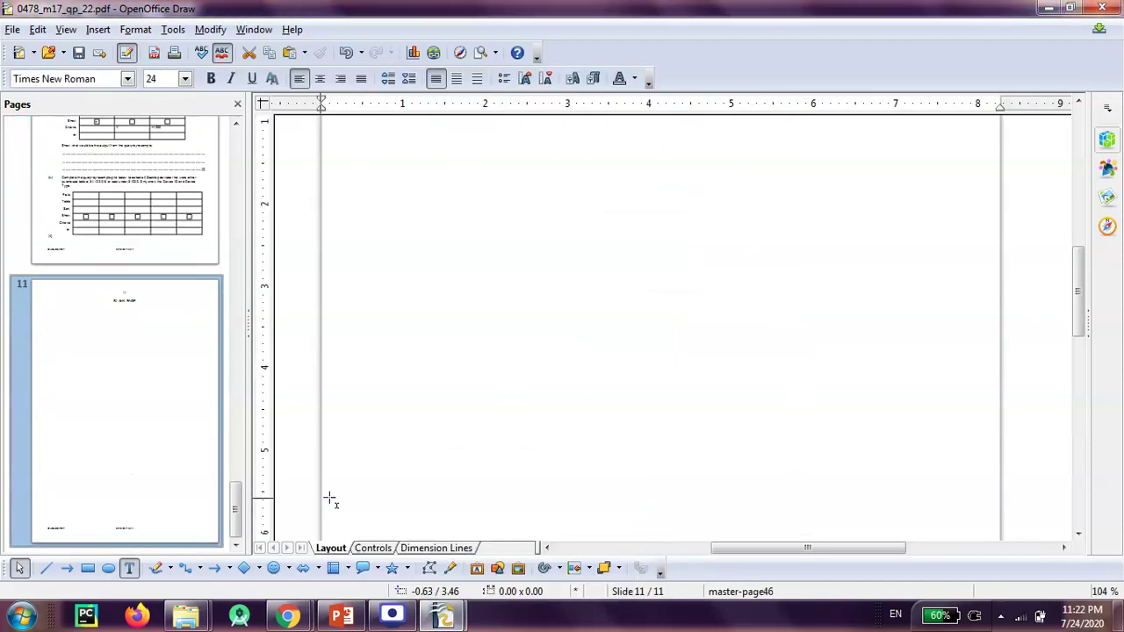
# Paste the two copied s15 pages after page 11, answering the page-format prompt.
pyautogui.click(231, 548)
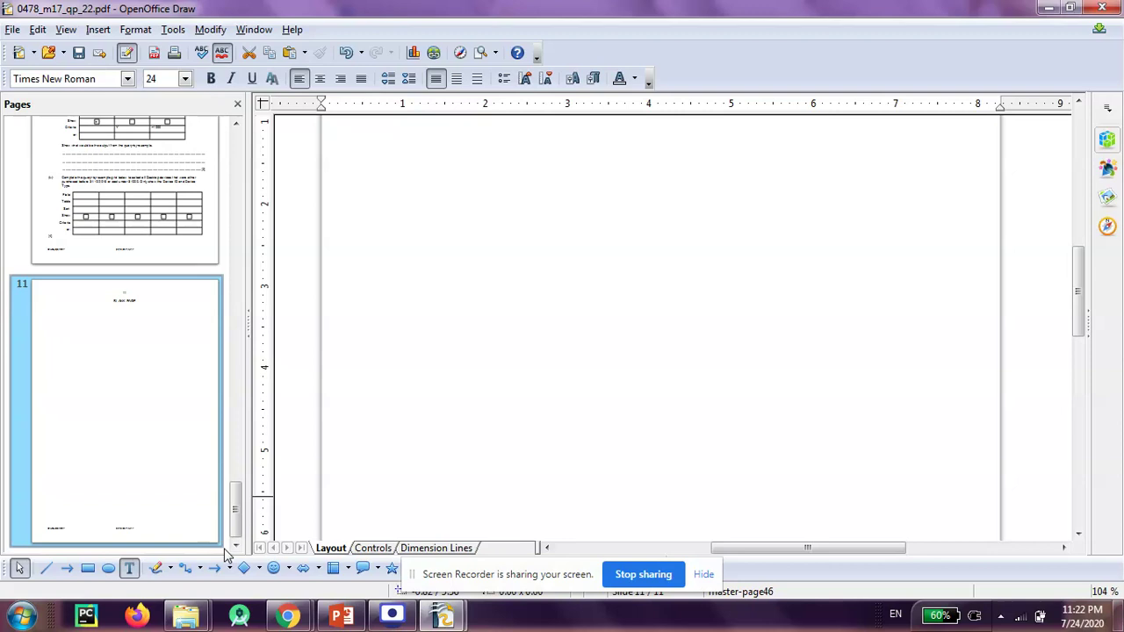
pyautogui.rightClick(225, 548)
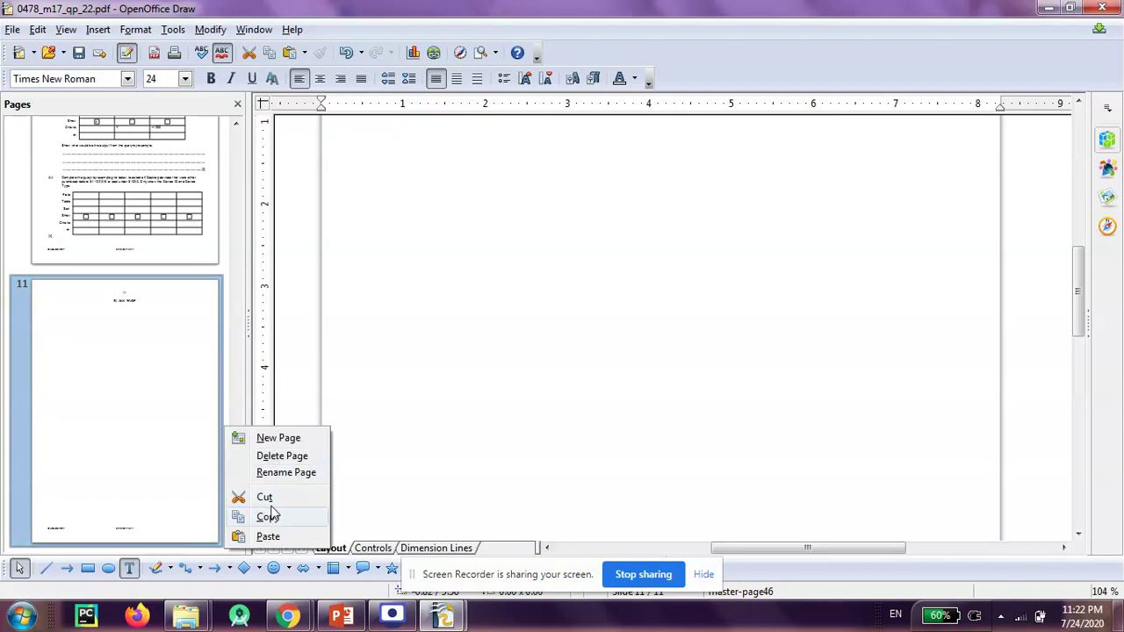
pyautogui.click(278, 535)
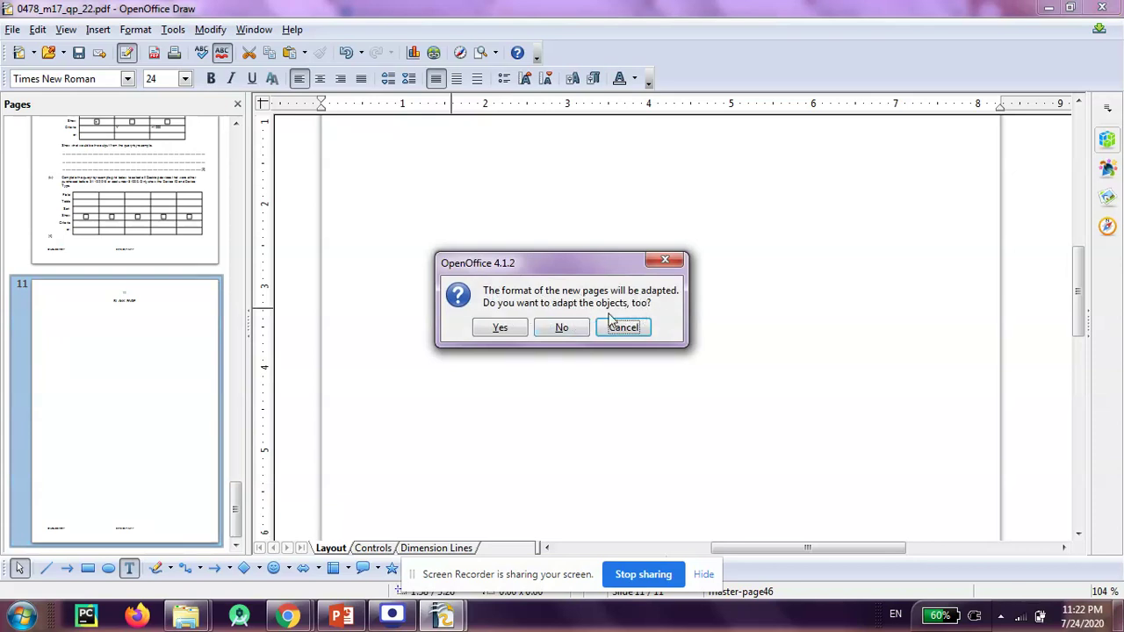
pyautogui.click(562, 329)
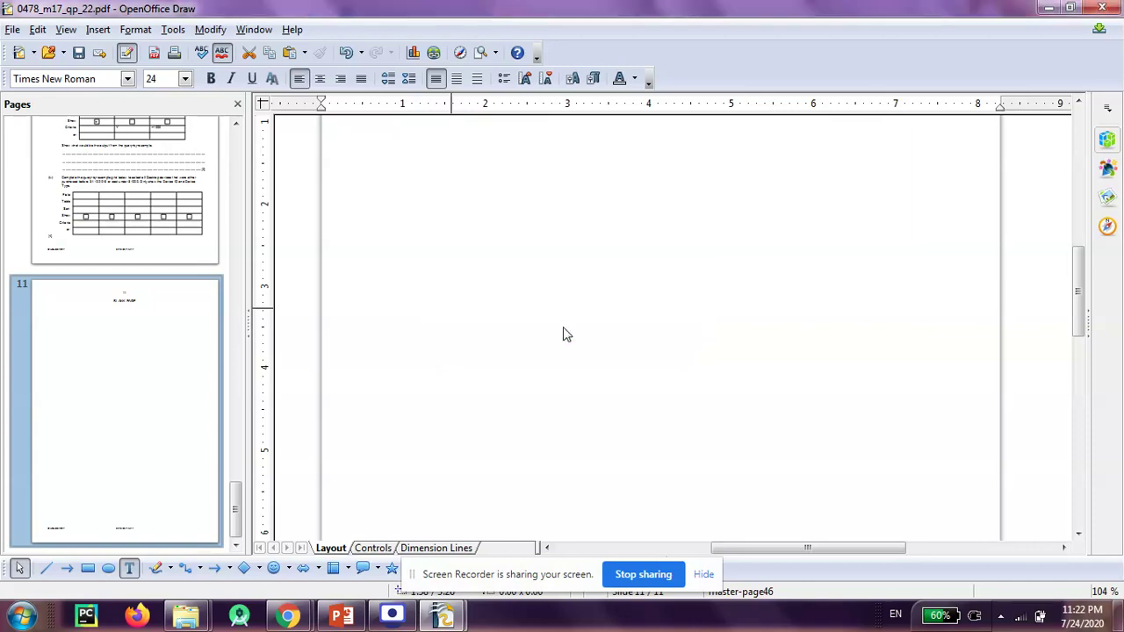
pyautogui.click(165, 381)
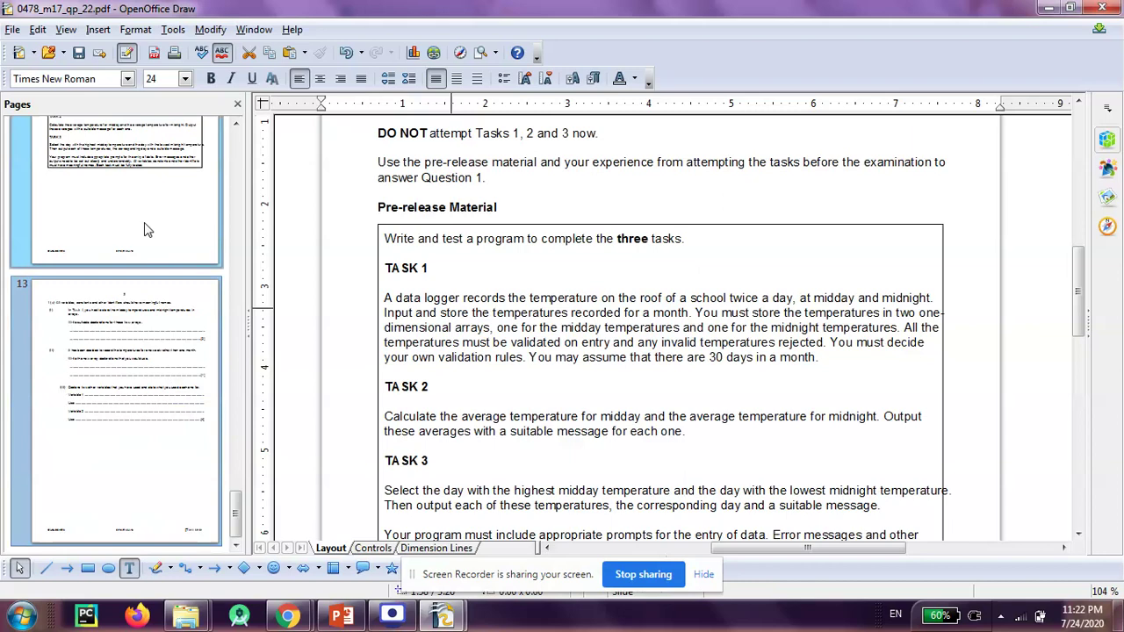
# Paste the same two pages again right after page 1, adapting them to the page format.
pyautogui.scroll(-3, 136, 301)
pyautogui.scroll(5, 144, 324)
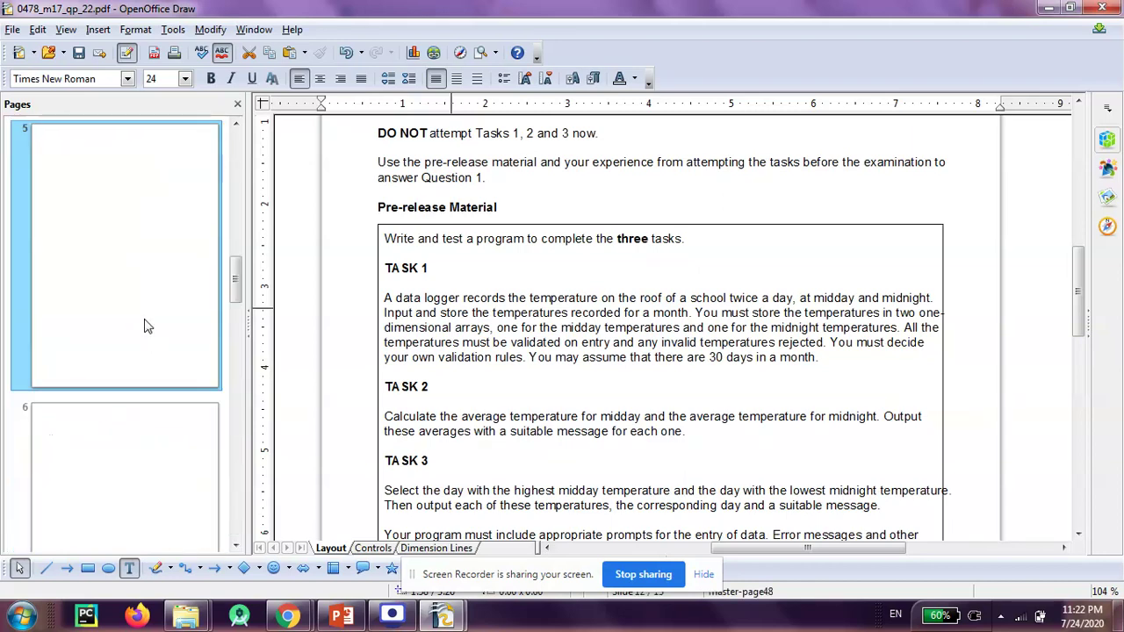
pyautogui.scroll(3, 145, 323)
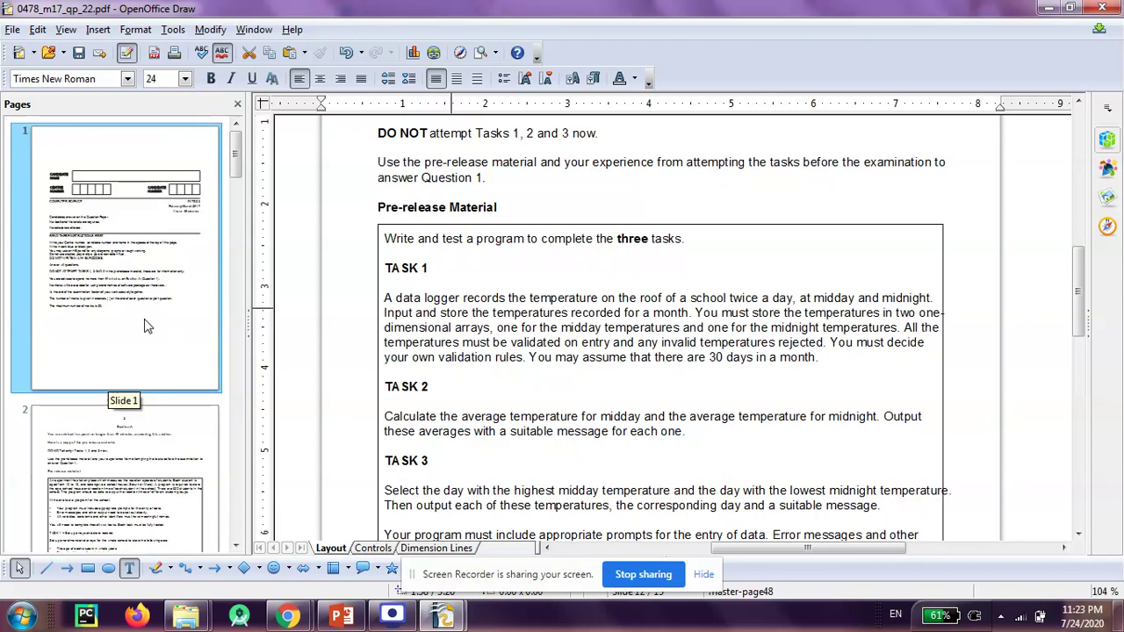
pyautogui.rightClick(202, 402)
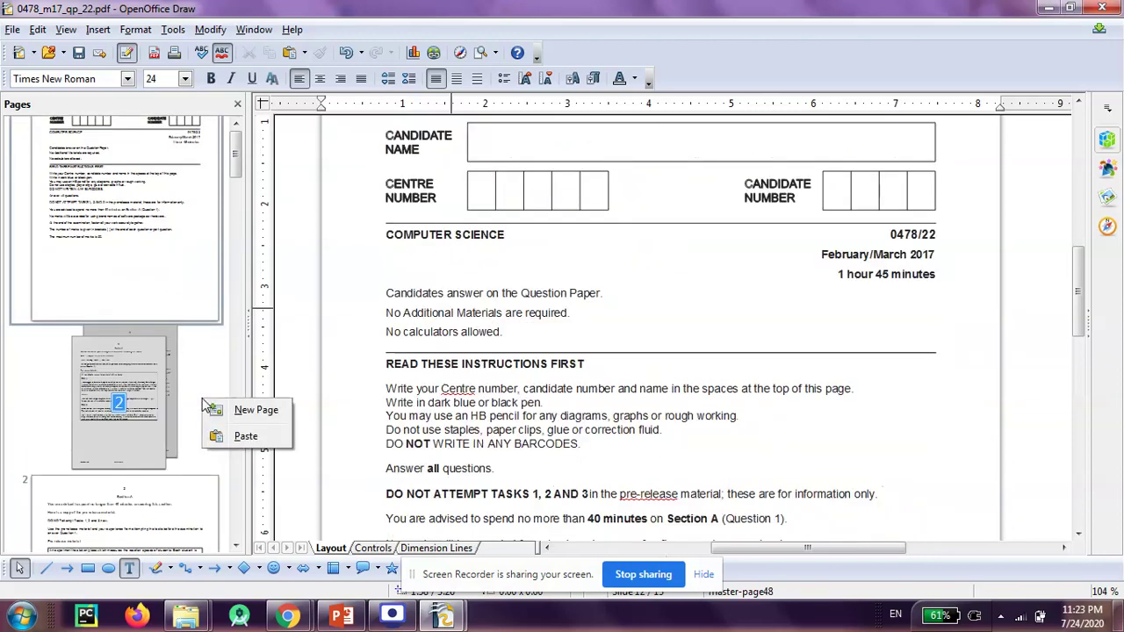
pyautogui.click(245, 436)
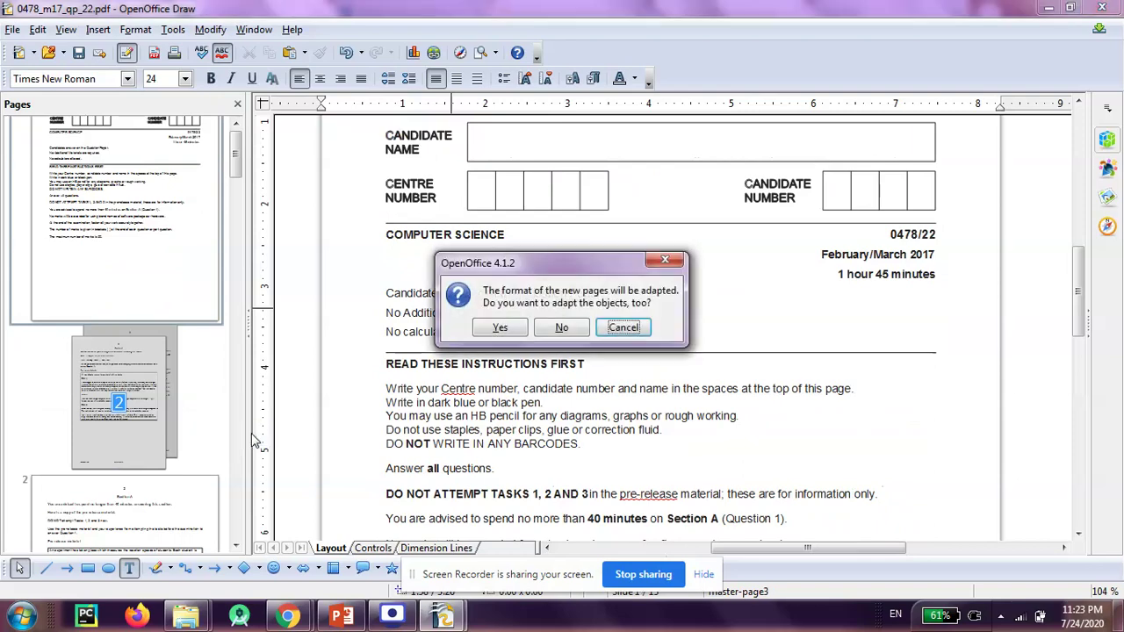
pyautogui.click(501, 329)
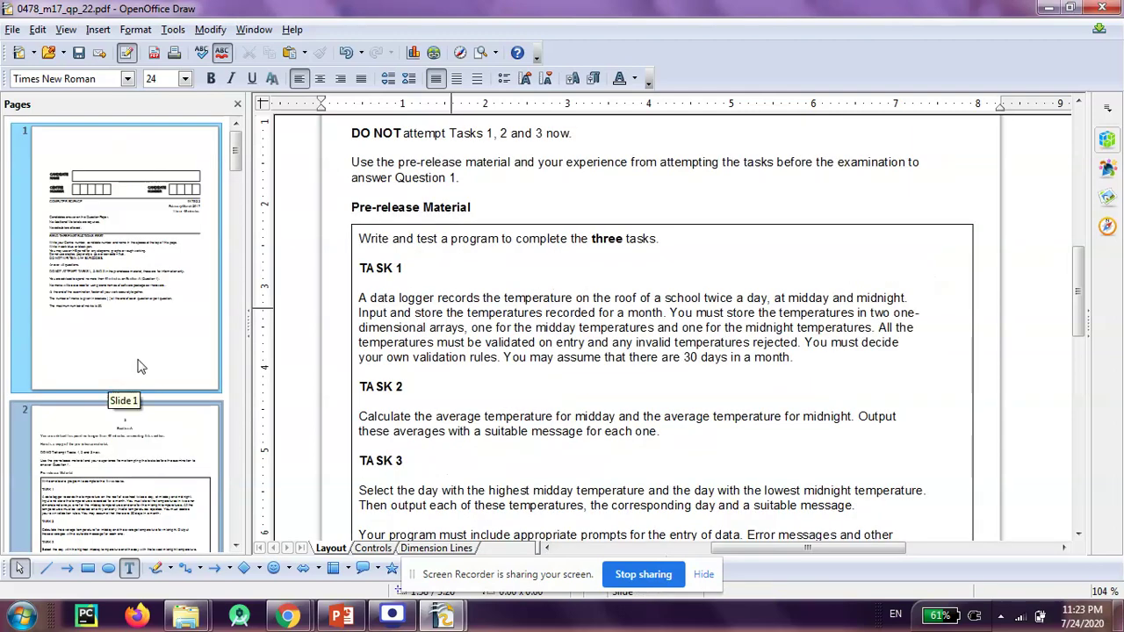
pyautogui.scroll(-5, 137, 366)
pyautogui.scroll(-3, 140, 369)
pyautogui.scroll(-3, 140, 368)
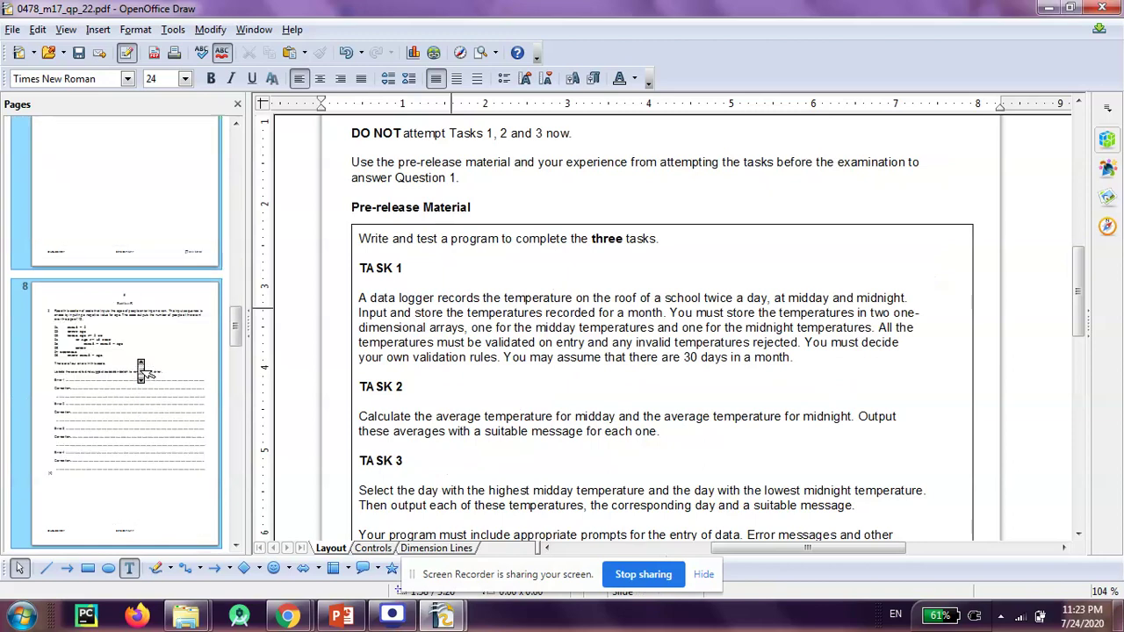
pyautogui.scroll(-3, 140, 369)
pyautogui.scroll(-3, 140, 368)
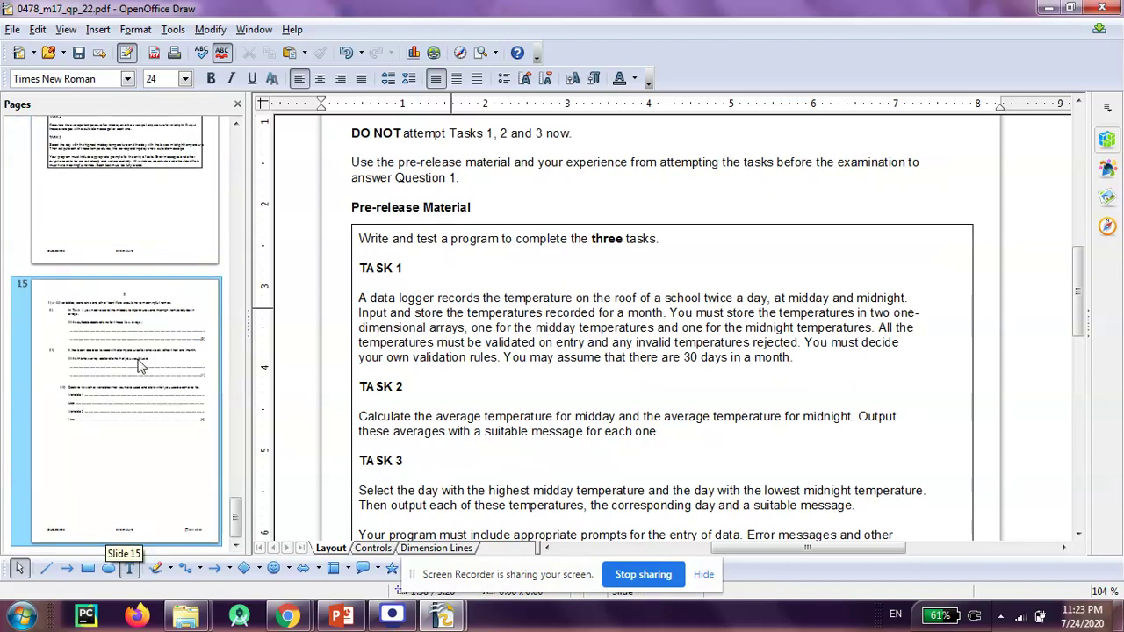
# Export the paper directly as PDF to the Desktop as editedfile.pdf, then show the desktop.
pyautogui.click(198, 191)
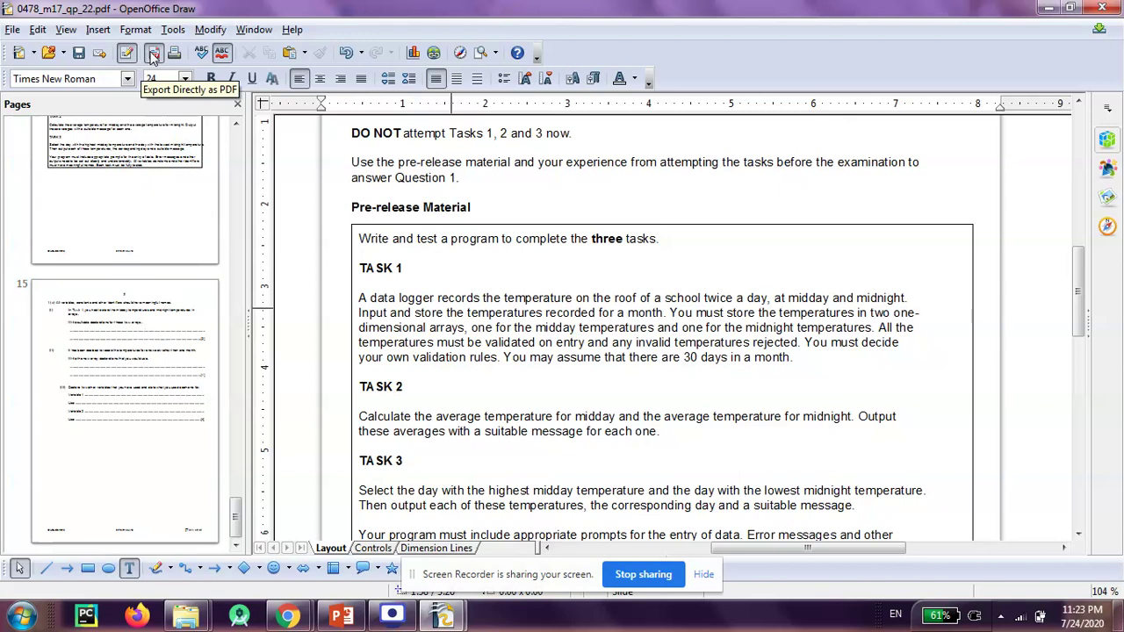
pyautogui.click(152, 54)
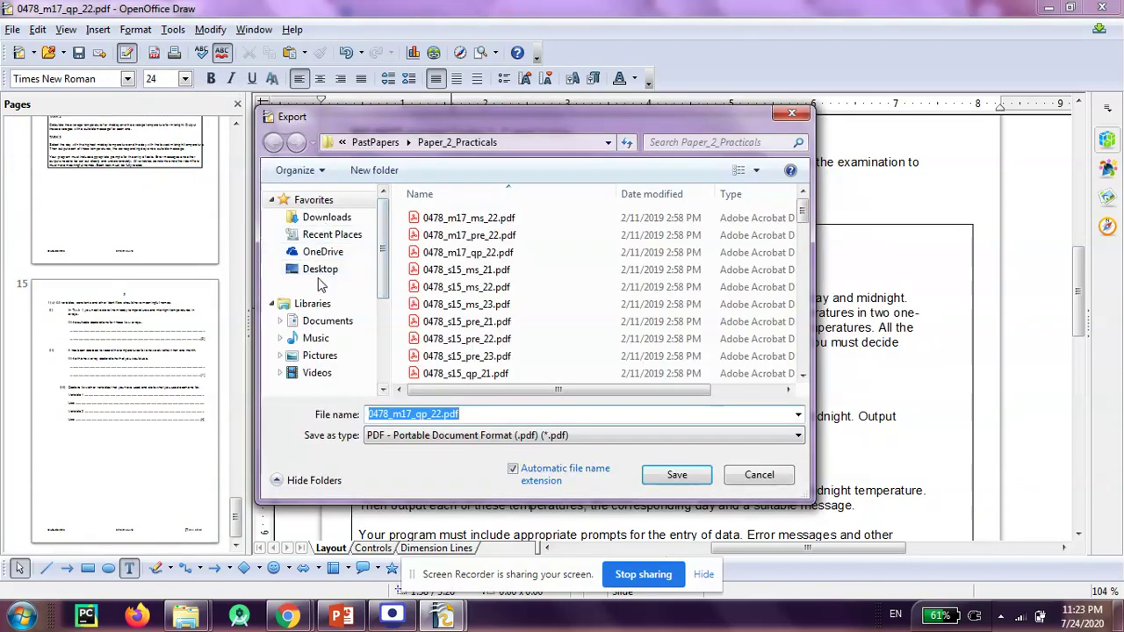
pyautogui.click(320, 269)
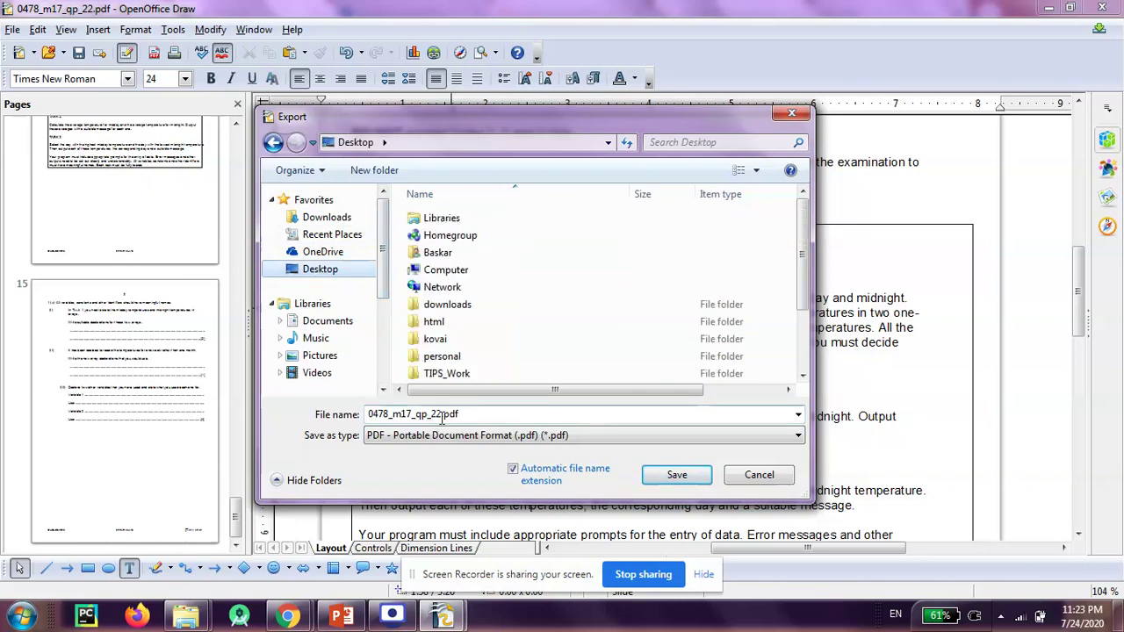
pyautogui.click(443, 415)
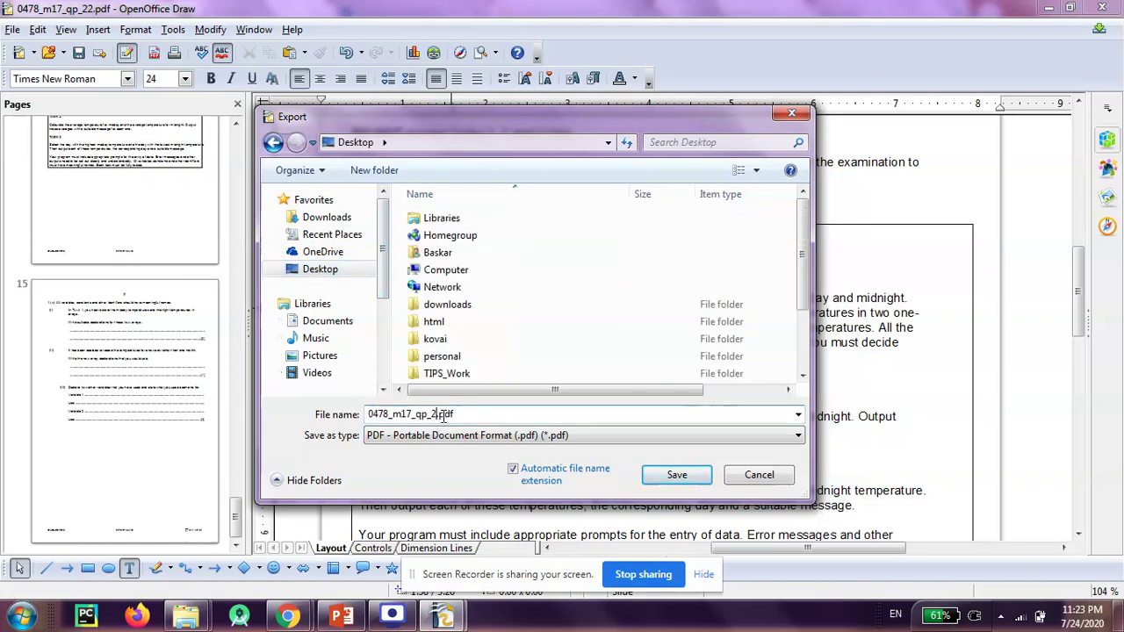
pyautogui.press('BackSpace')
pyautogui.press('BackSpace')
pyautogui.press('BackSpace')
pyautogui.press('BackSpace')
pyautogui.press('BackSpace')
pyautogui.press('BackSpace')
pyautogui.write('edit')
pyautogui.write('n')
pyautogui.press('BackSpace')
pyautogui.press('BackSpace')
pyautogui.press('BackSpace')
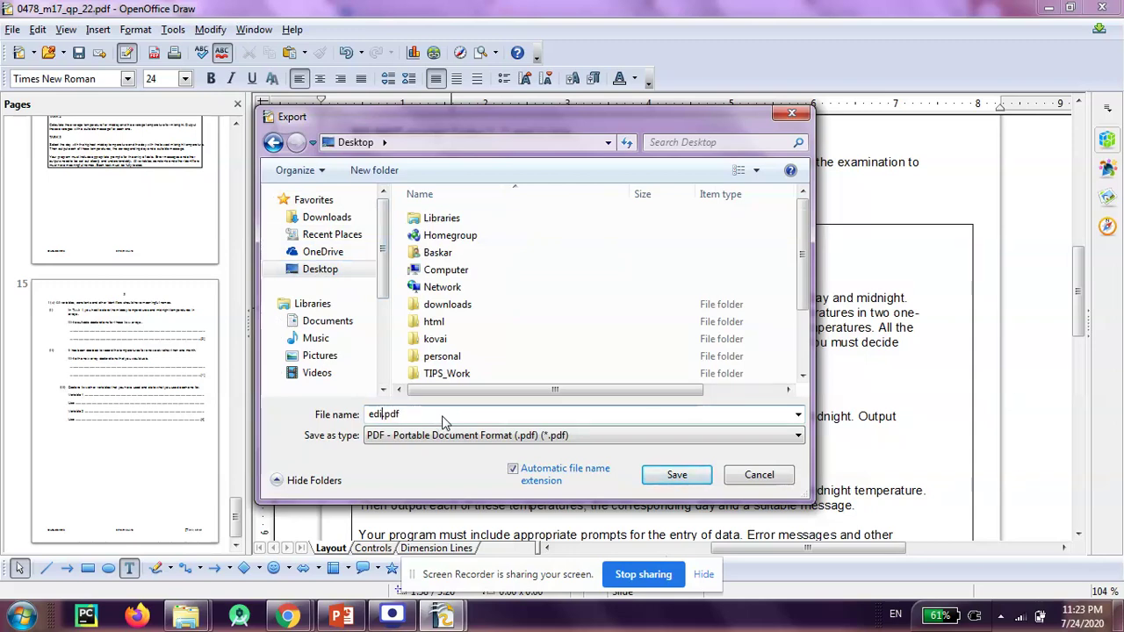
pyautogui.write('d')
pyautogui.write('file')
pyautogui.press('Return')
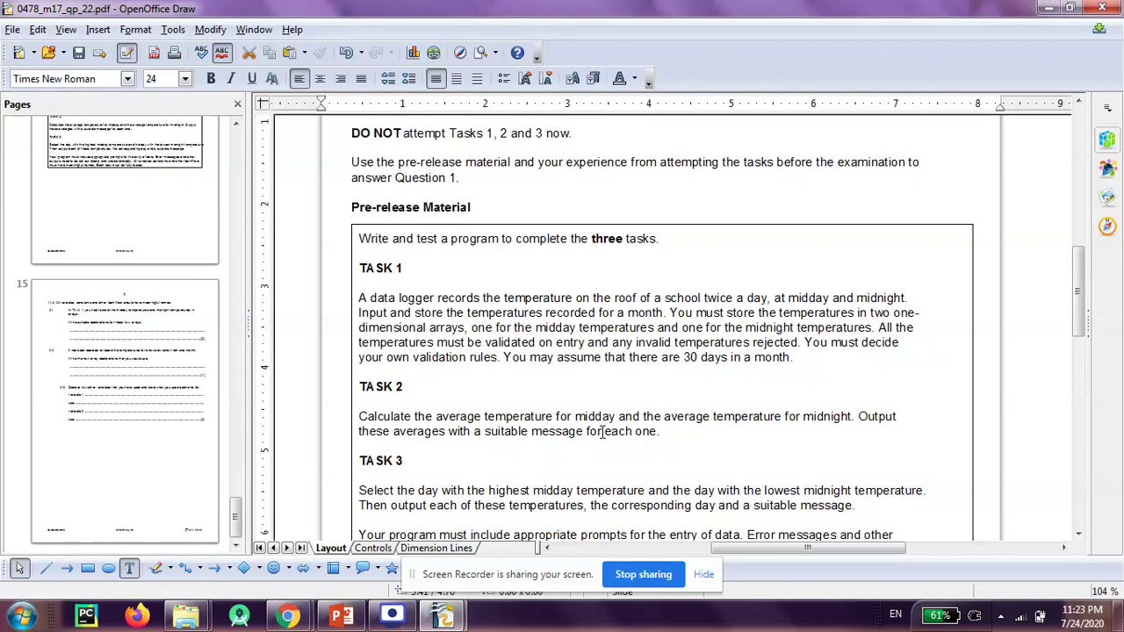
pyautogui.press('super+d')
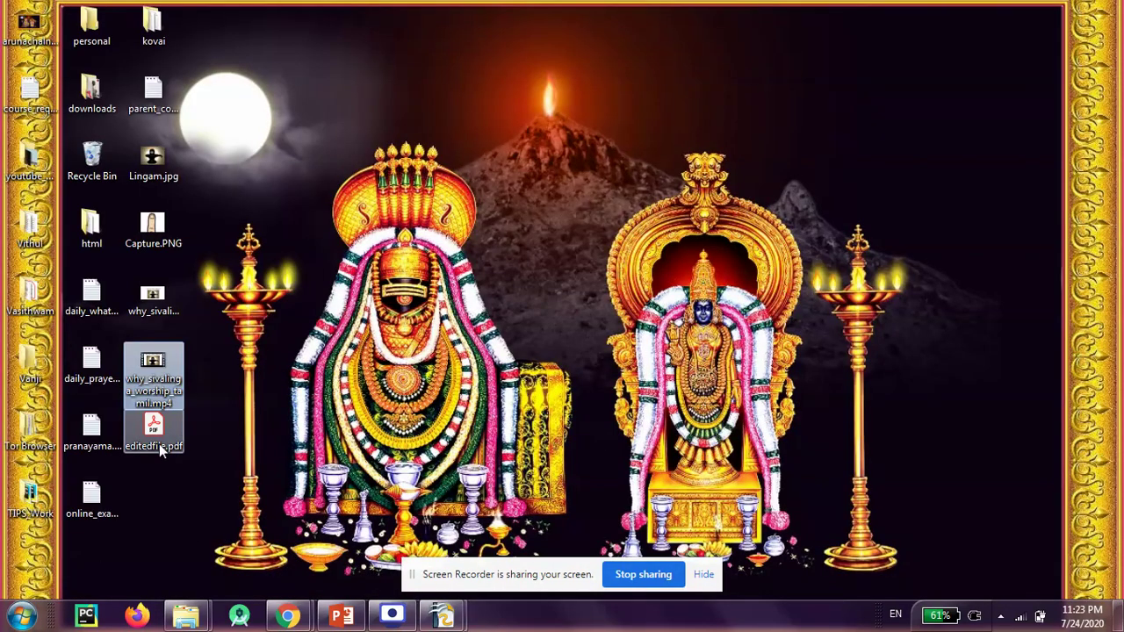
# Open editedfile.pdf in Acrobat Reader and scroll through its 15 pages to page 12's part (b) grid.
pyautogui.doubleClick(159, 443)
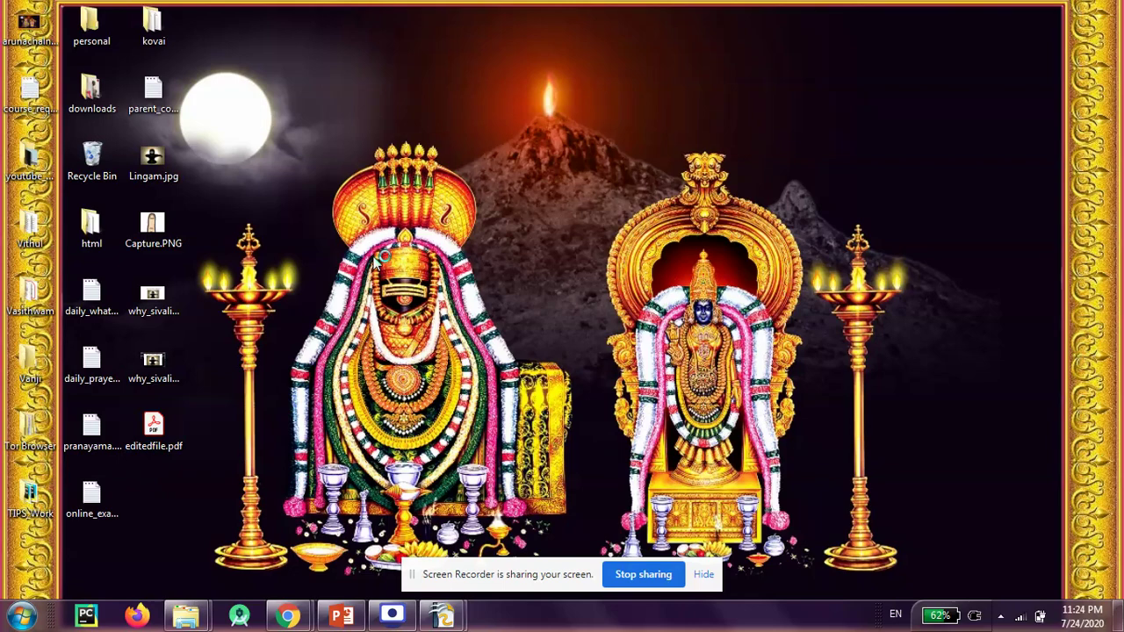
pyautogui.scroll(-5, 372, 261)
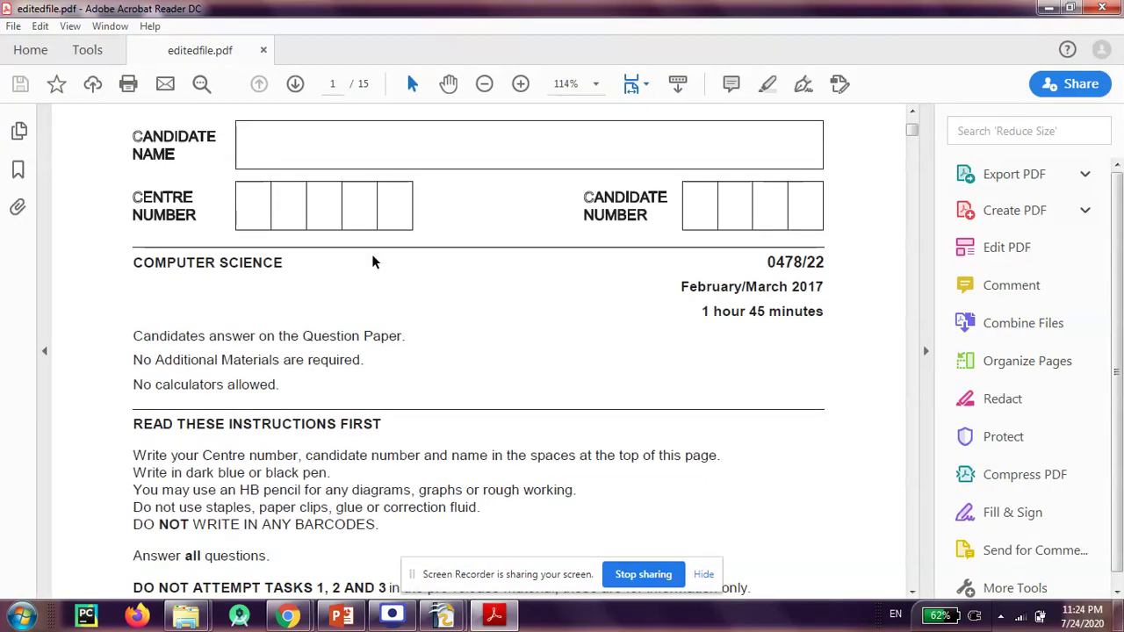
pyautogui.scroll(-10, 372, 261)
pyautogui.scroll(-4, 372, 261)
pyautogui.scroll(-5, 372, 261)
pyautogui.scroll(-5, 371, 261)
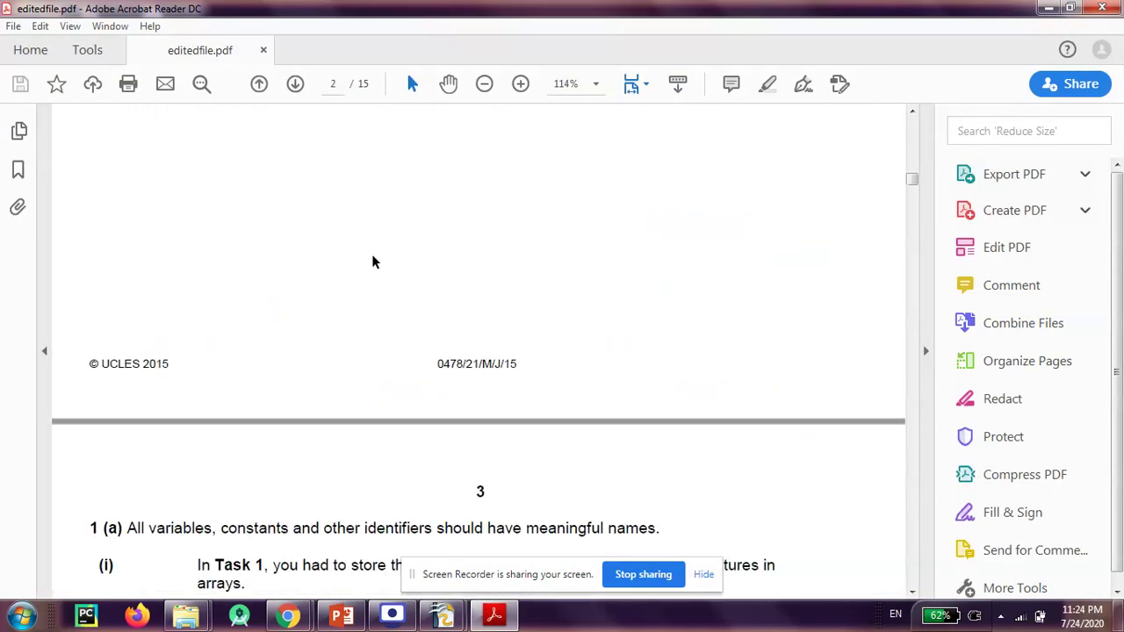
pyautogui.scroll(-5, 372, 261)
pyautogui.scroll(-10, 372, 261)
pyautogui.scroll(-10, 372, 260)
pyautogui.scroll(-10, 373, 261)
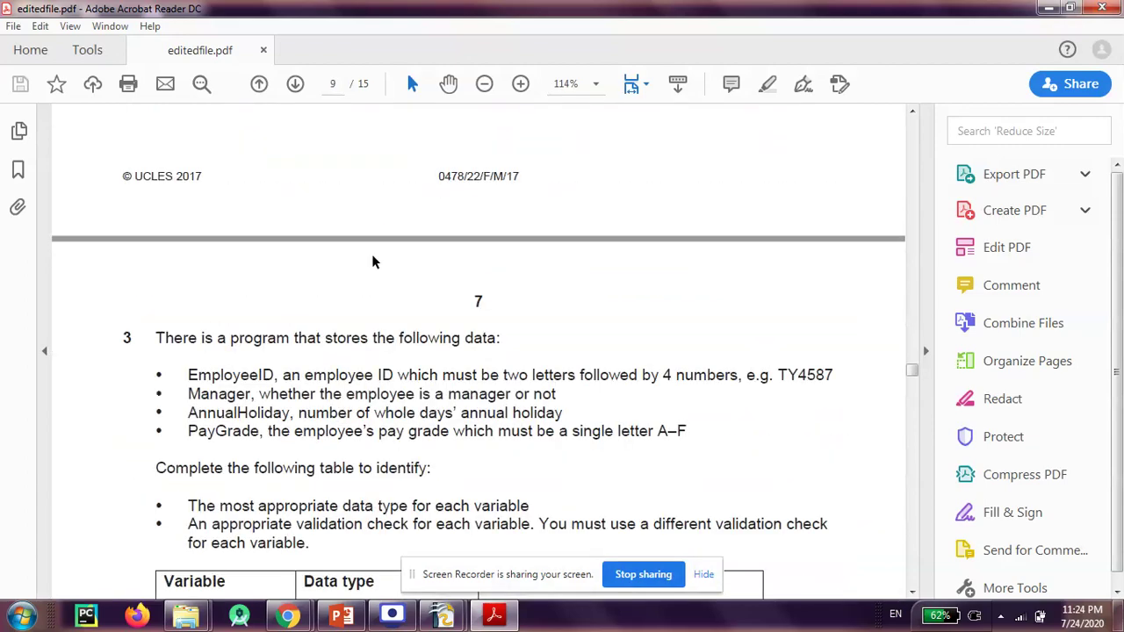
pyautogui.scroll(-10, 372, 261)
pyautogui.scroll(-10, 372, 261)
pyautogui.scroll(-10, 373, 261)
pyautogui.scroll(-10, 373, 260)
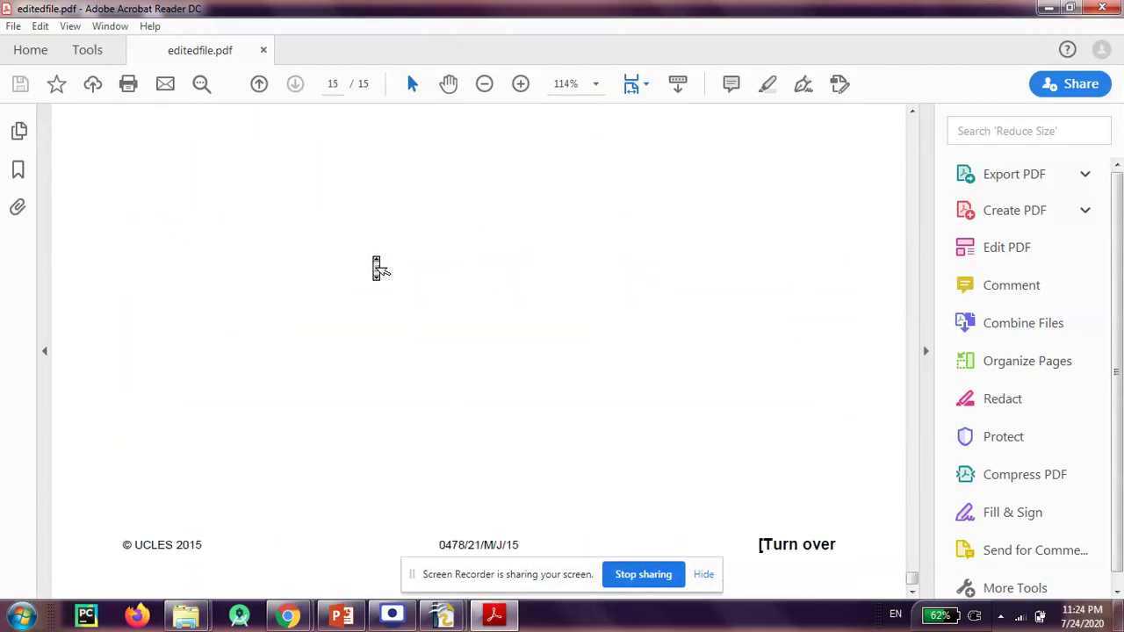
pyautogui.scroll(10, 377, 267)
pyautogui.scroll(1, 378, 268)
pyautogui.scroll(5, 377, 267)
pyautogui.scroll(-10, 372, 255)
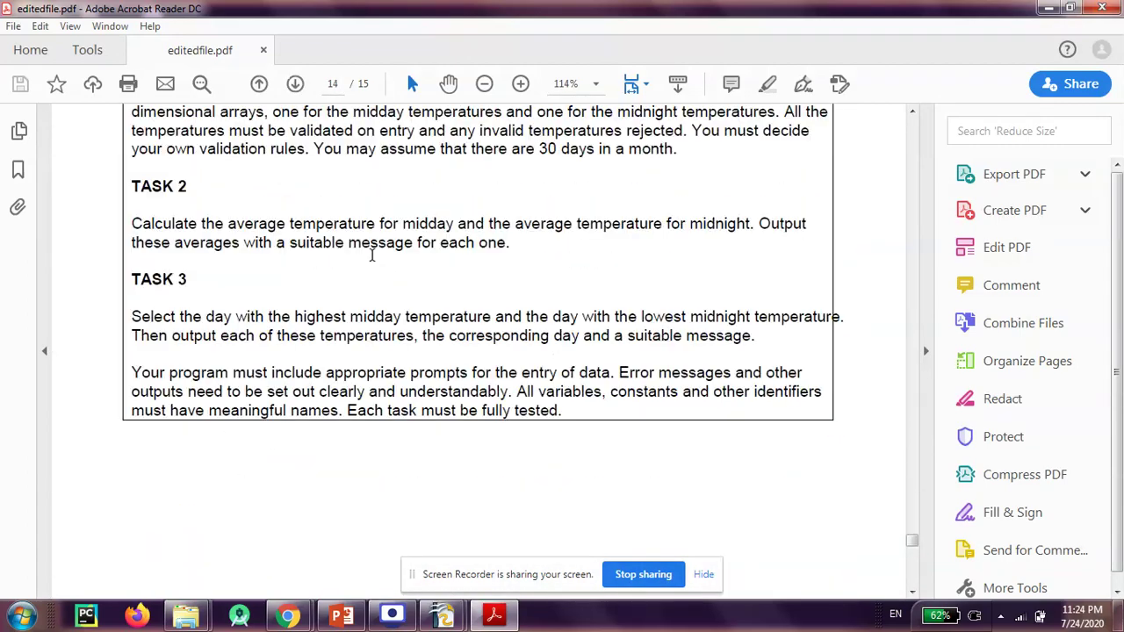
pyautogui.scroll(1, 371, 254)
pyautogui.scroll(3, 371, 255)
pyautogui.scroll(2, 371, 255)
pyautogui.scroll(5, 375, 264)
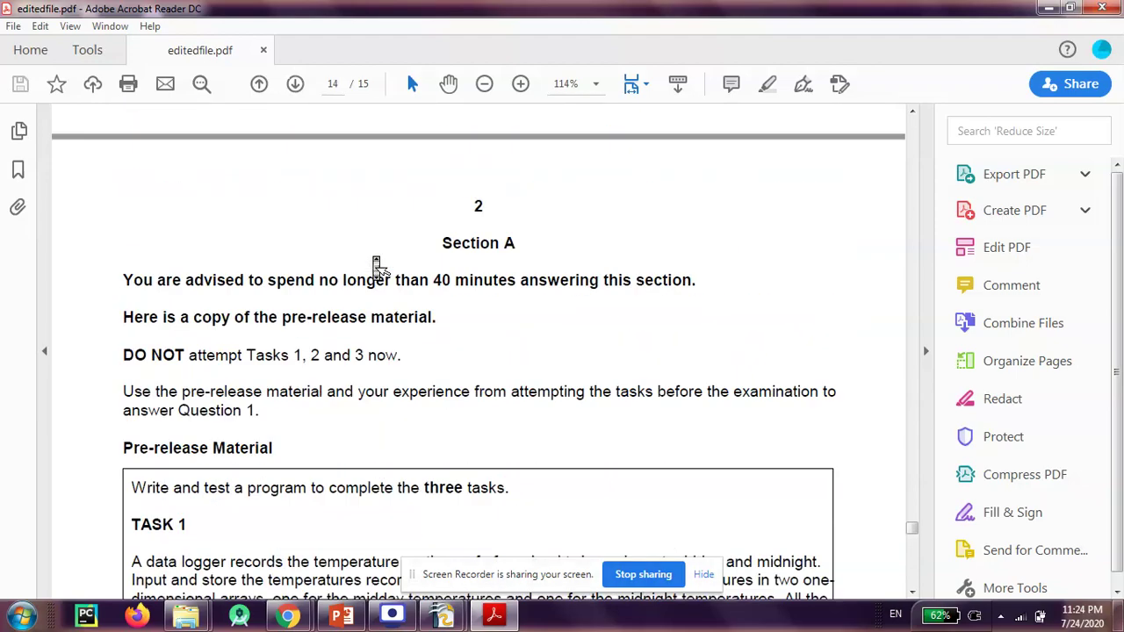
pyautogui.scroll(-10, 371, 254)
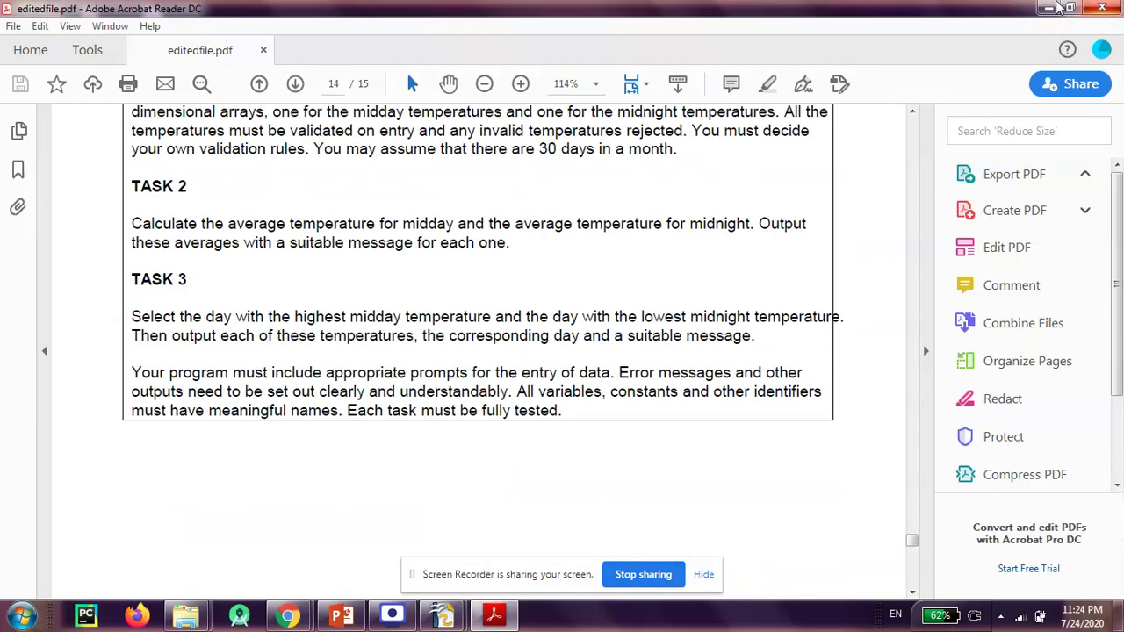
pyautogui.scroll(10, 567, 404)
pyautogui.scroll(3, 566, 404)
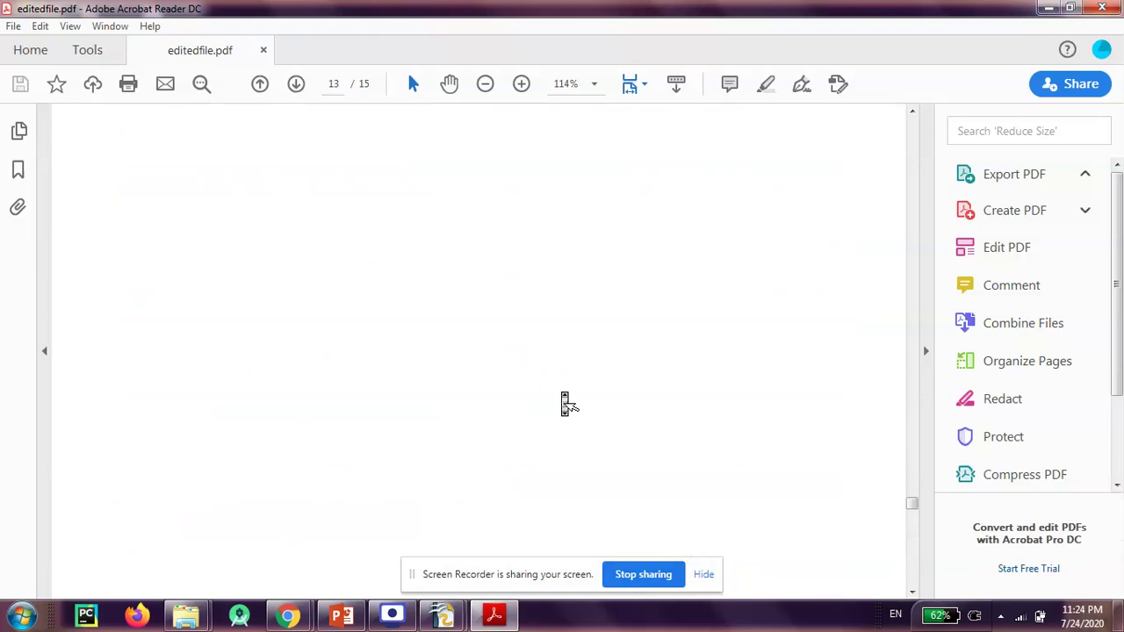
pyautogui.scroll(5, 566, 404)
pyautogui.scroll(5, 567, 404)
pyautogui.scroll(10, 567, 403)
pyautogui.scroll(-3, 566, 404)
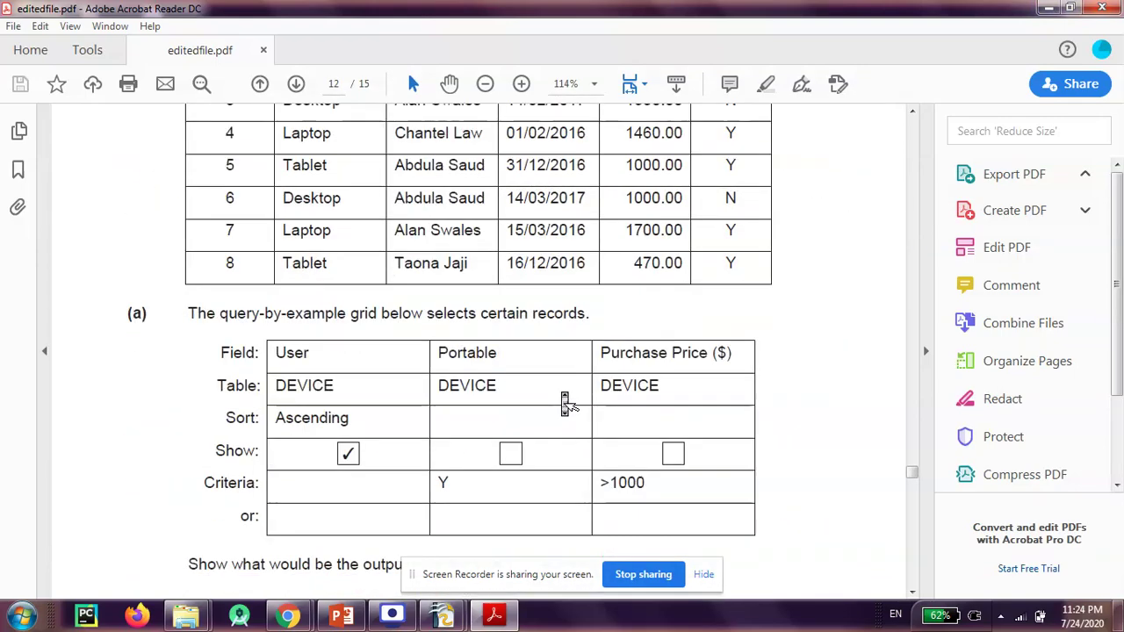
pyautogui.scroll(-10, 565, 403)
pyautogui.scroll(-7, 565, 404)
pyautogui.scroll(-1, 564, 404)
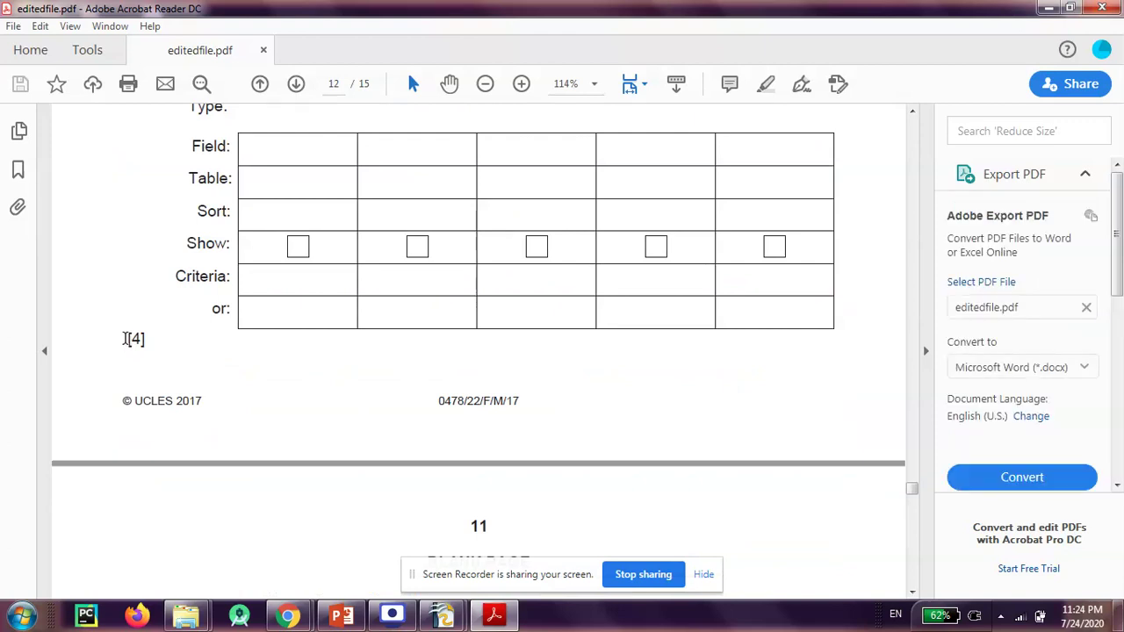
# Highlight the [4] and [2] marks to confirm [4] sits left of the right-aligned [2].
pyautogui.moveTo(125, 339); pyautogui.dragTo(150, 339)
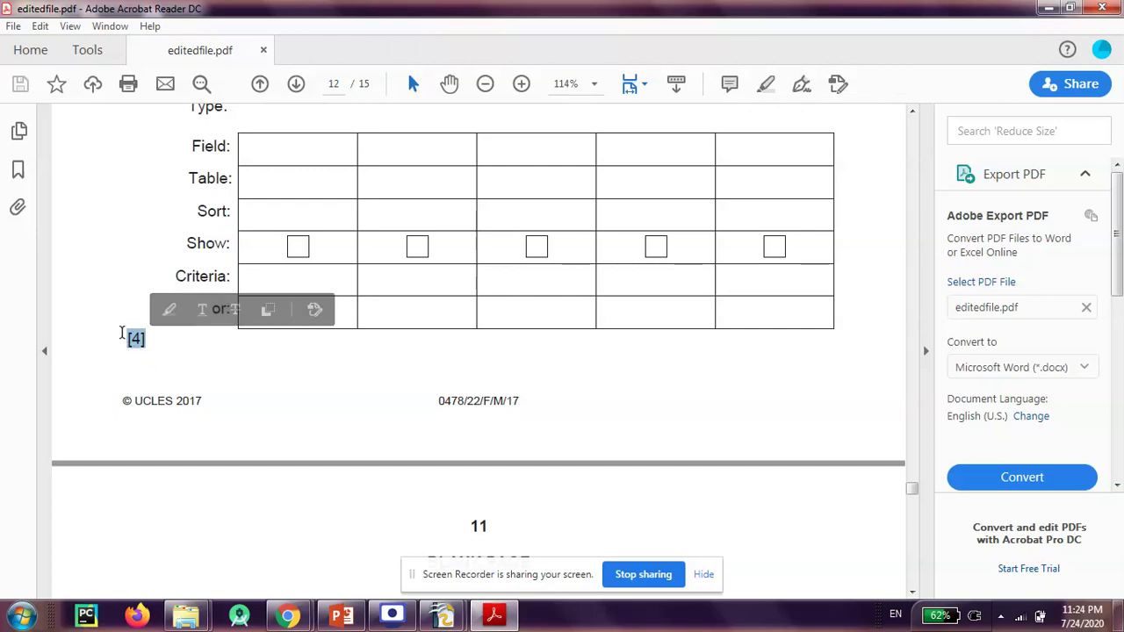
pyautogui.scroll(4, 356, 396)
pyautogui.scroll(2, 357, 400)
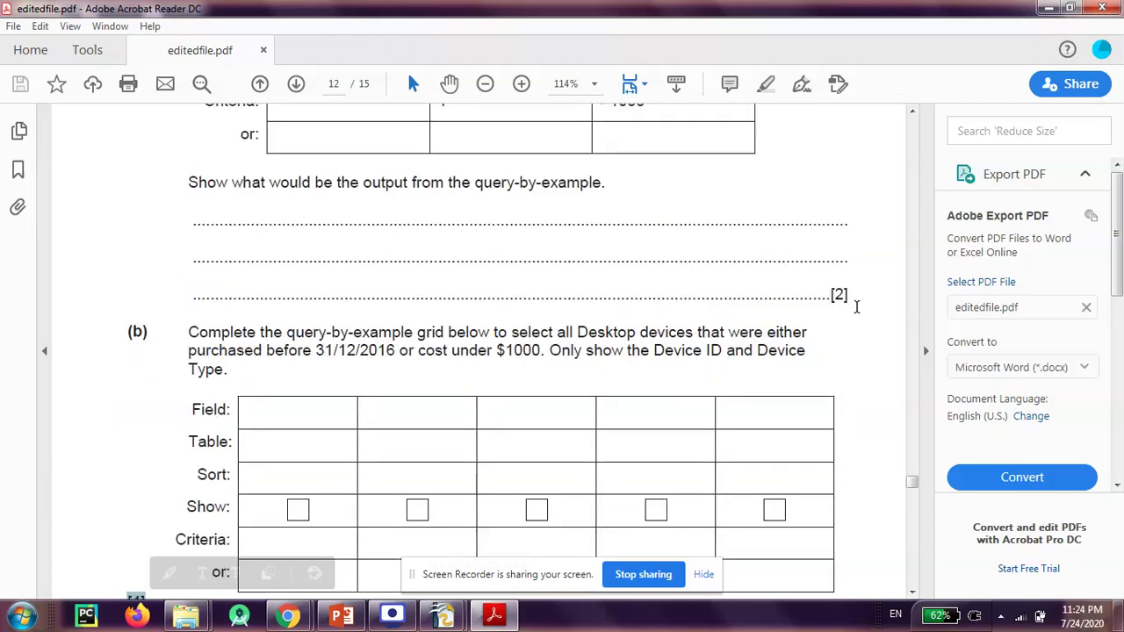
pyautogui.moveTo(831, 293); pyautogui.dragTo(848, 295)
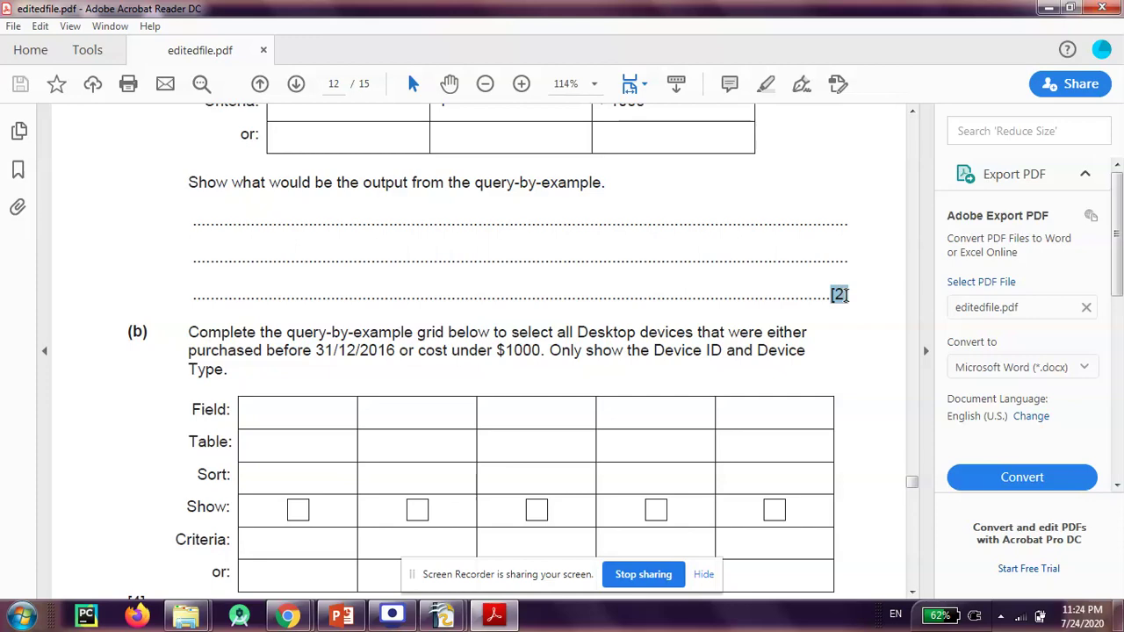
pyautogui.scroll(-2, 847, 298)
pyautogui.scroll(-3, 852, 307)
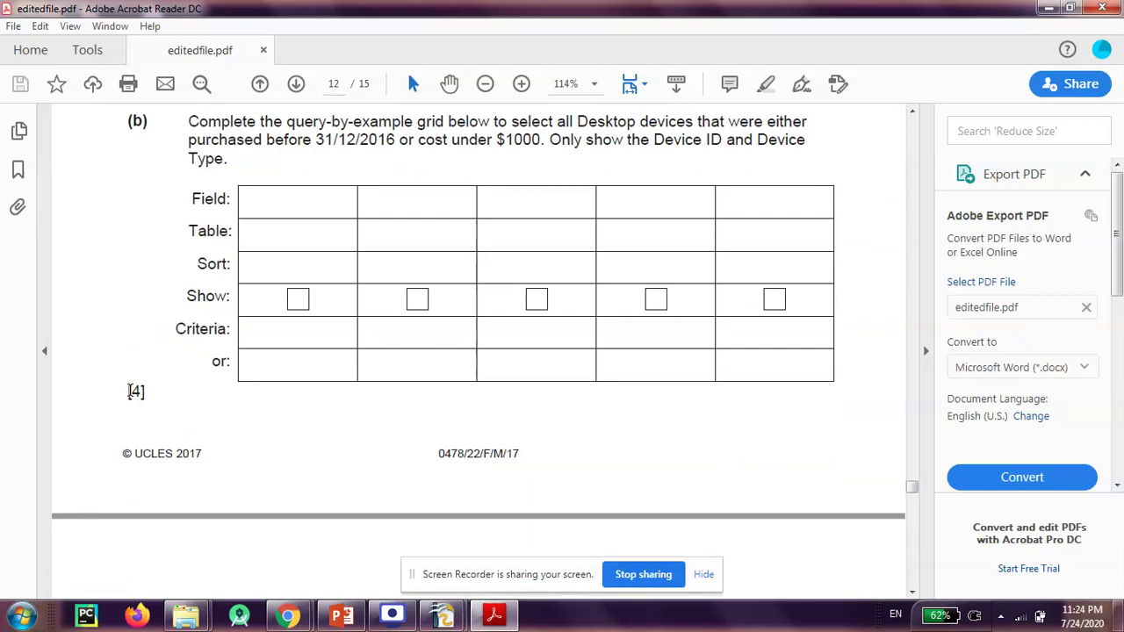
pyautogui.moveTo(442, 616)
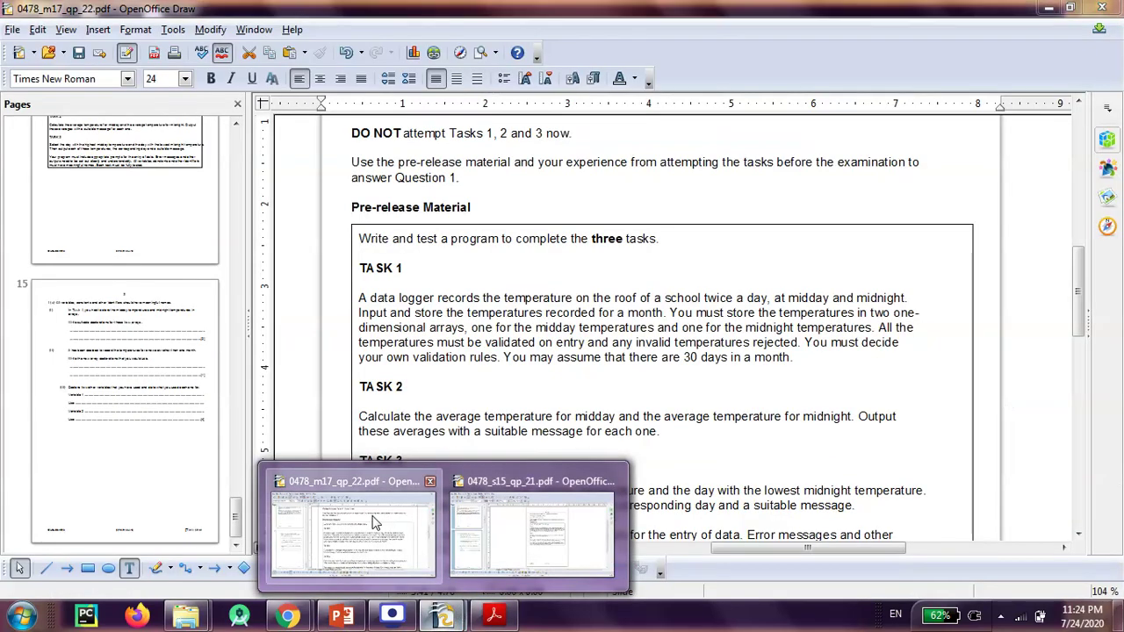
# Bring the m17 paper forward in Draw and step back through the pages to page 12.
pyautogui.click(373, 523)
pyautogui.scroll(-5, 413, 254)
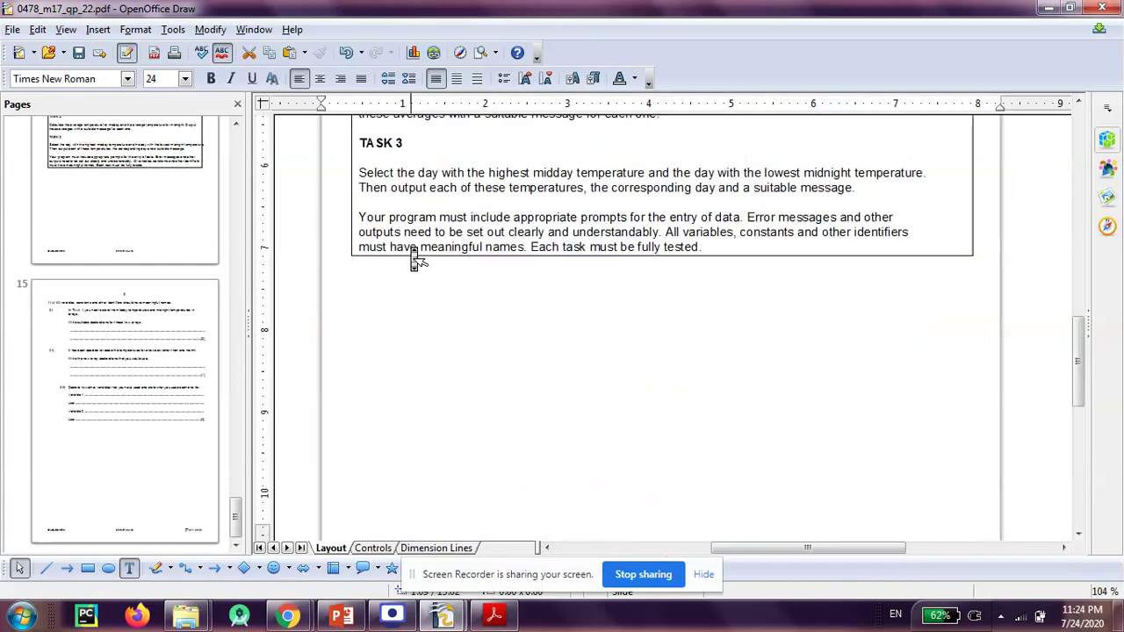
pyautogui.scroll(-3, 412, 255)
pyautogui.click(110, 376)
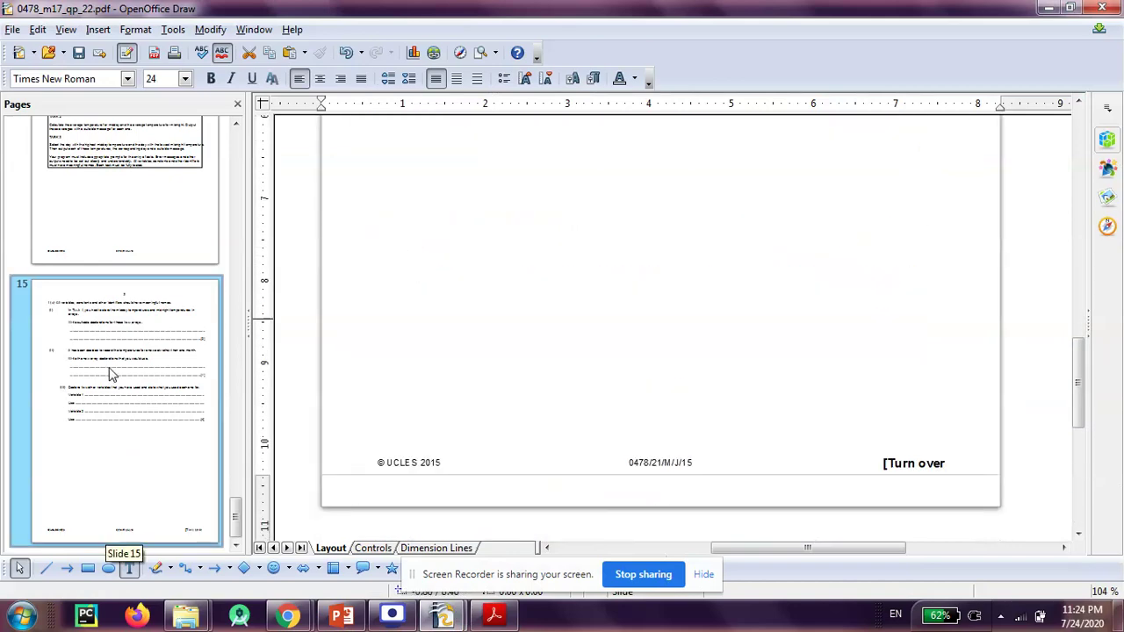
pyautogui.scroll(3, 141, 221)
pyautogui.click(141, 221)
pyautogui.scroll(3, 140, 220)
pyautogui.click(145, 223)
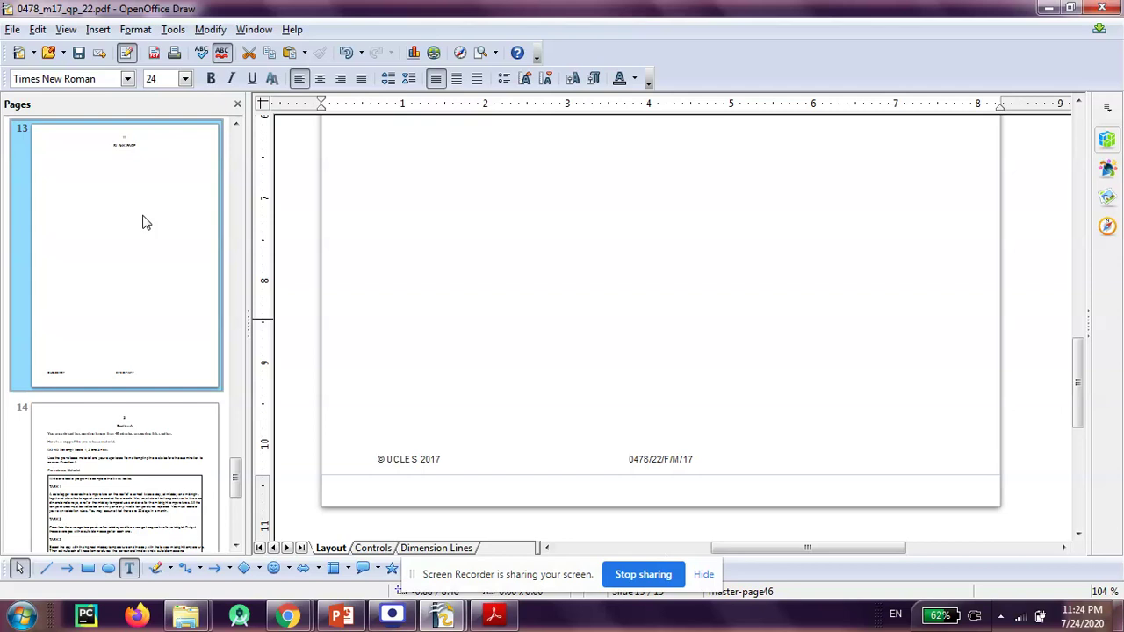
pyautogui.scroll(3, 145, 222)
pyautogui.click(145, 222)
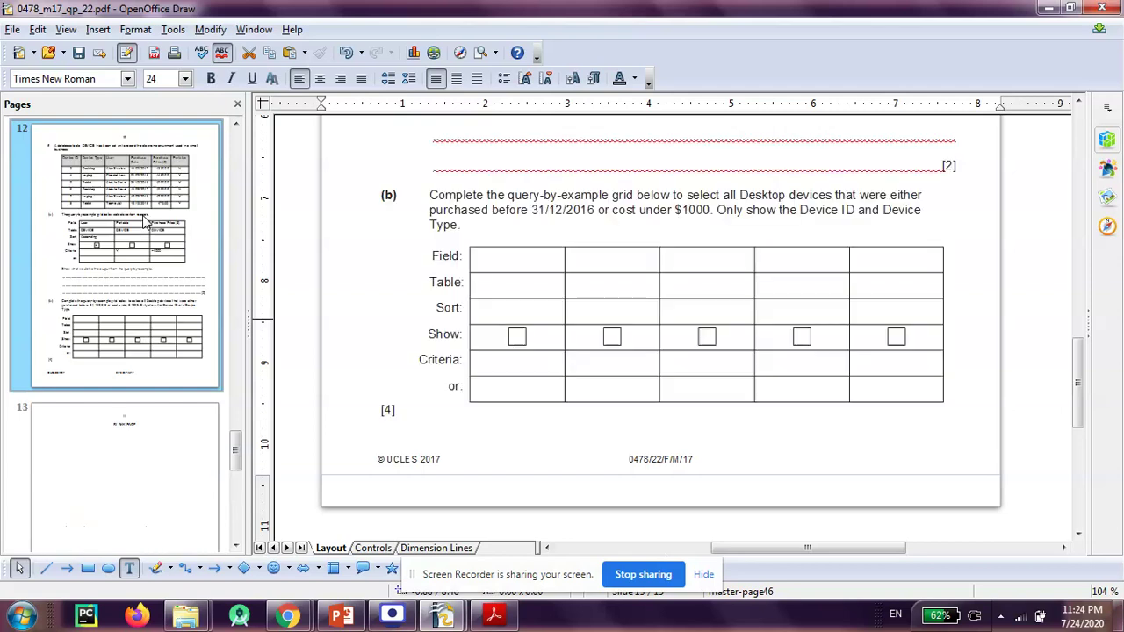
# Tab the [4] mark under the part (b) grid across to the right margin.
pyautogui.click(387, 410)
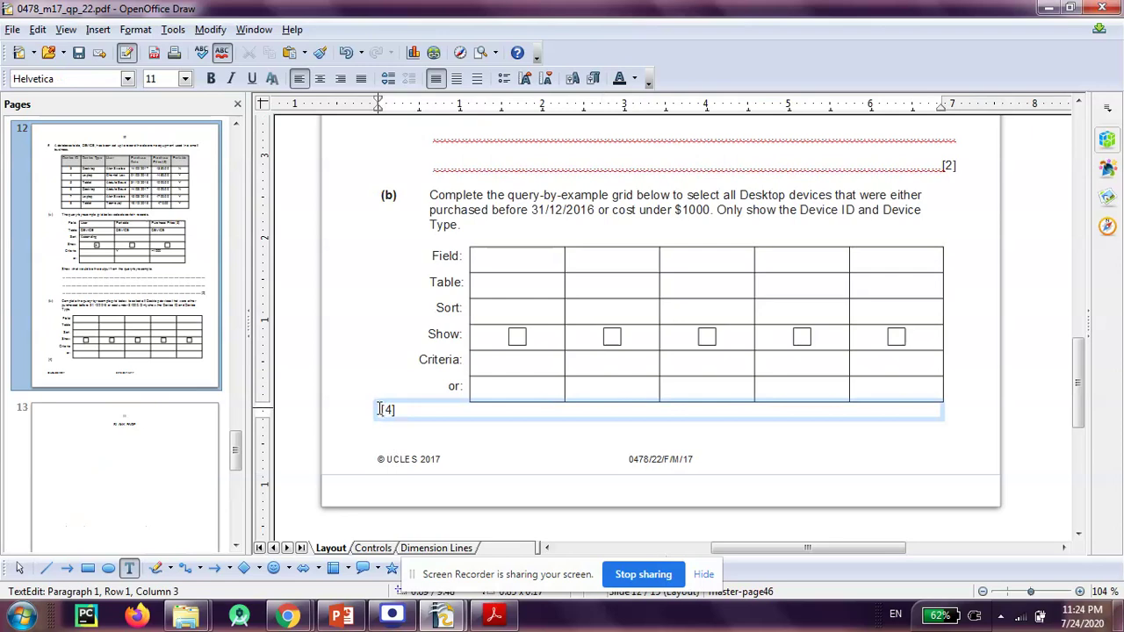
pyautogui.press('Tab')
pyautogui.press('Tab')
pyautogui.press('Tab')
pyautogui.press('Tab')
pyautogui.press('Tab')
pyautogui.press('Tab')
pyautogui.press('Tab')
pyautogui.press('Tab')
pyautogui.press('Tab')
pyautogui.press('Tab')
pyautogui.press('Tab')
pyautogui.press('Tab')
pyautogui.press('Tab')
pyautogui.press('Tab')
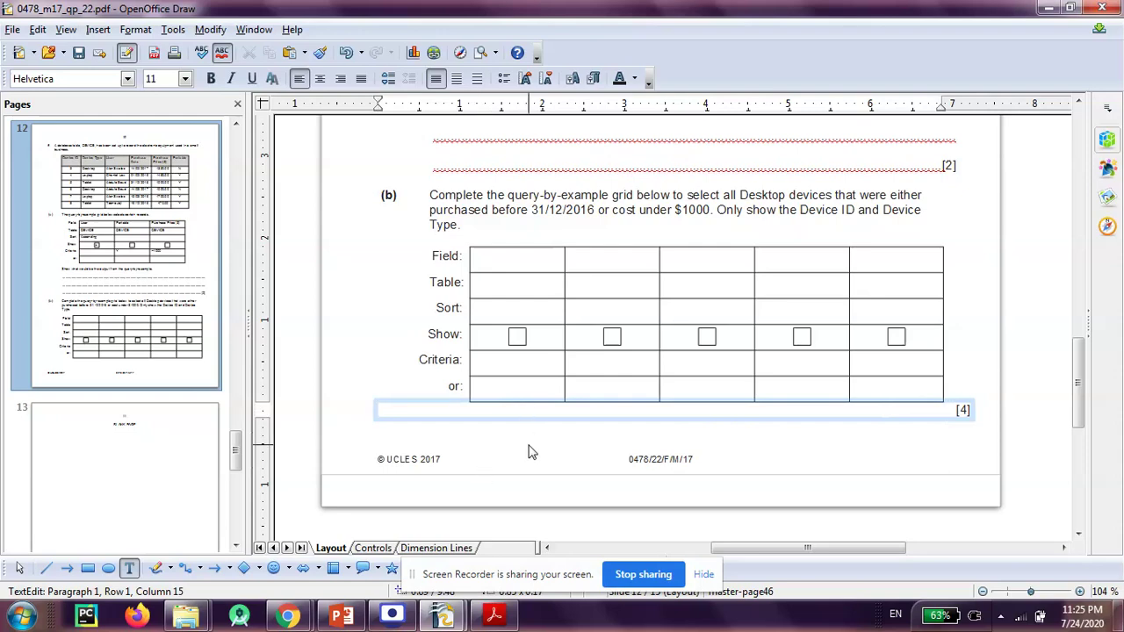
pyautogui.click(530, 451)
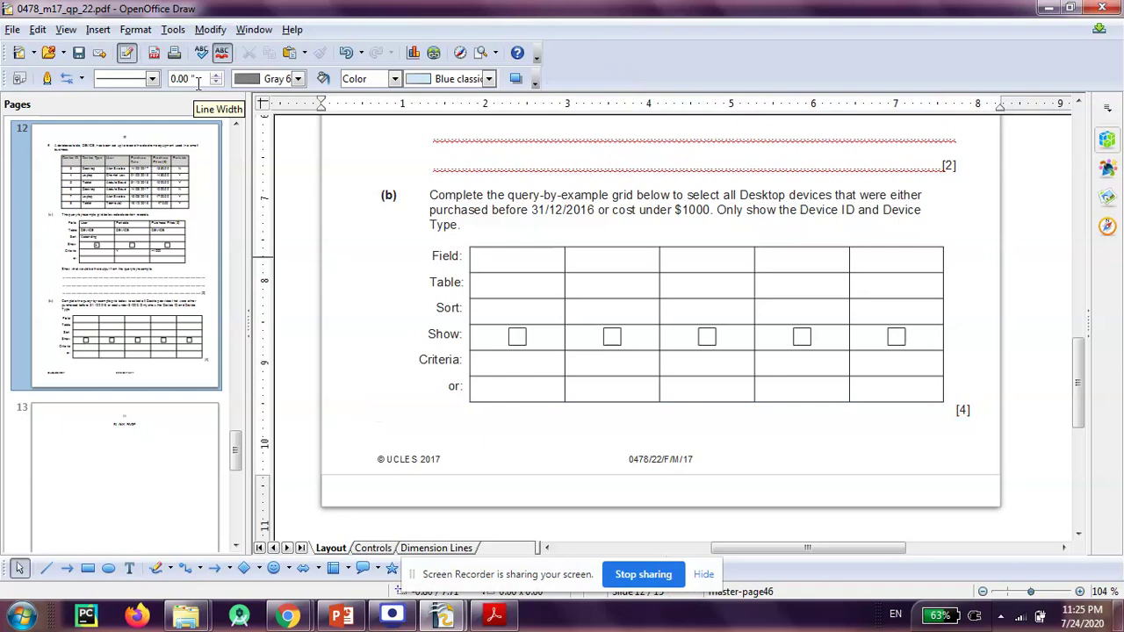
pyautogui.click(153, 54)
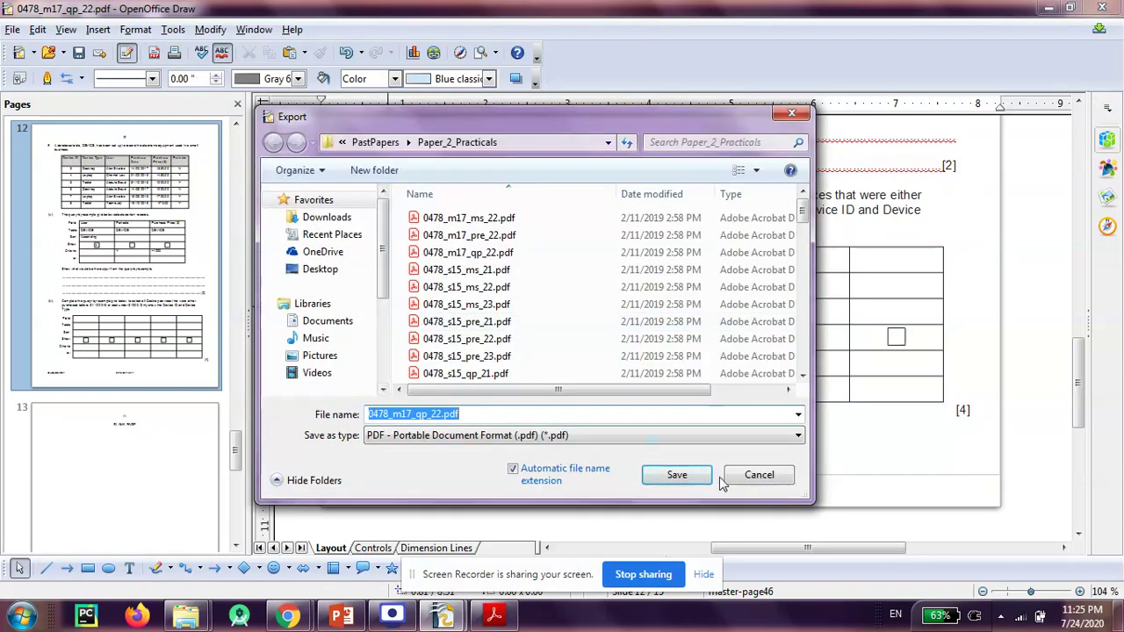
pyautogui.click(759, 479)
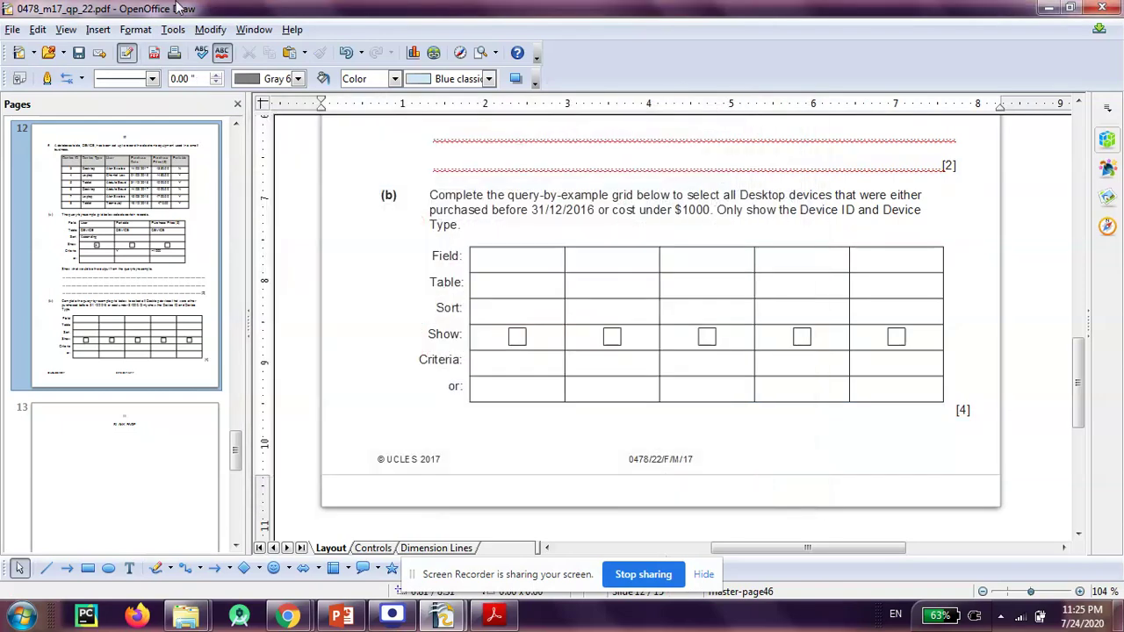
pyautogui.click(14, 31)
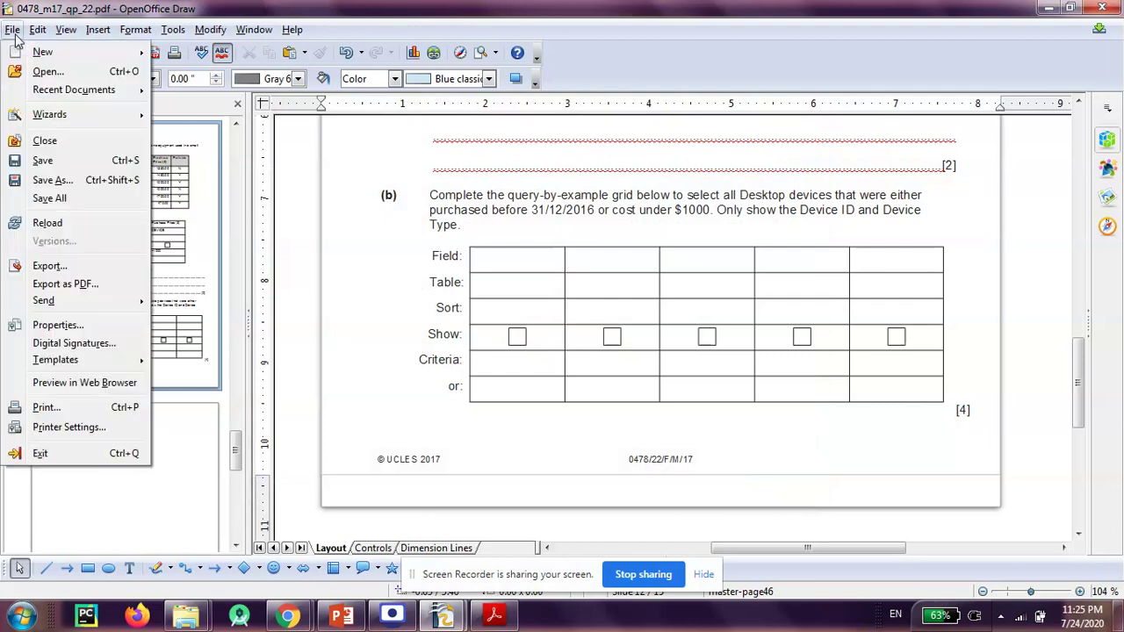
pyautogui.click(56, 180)
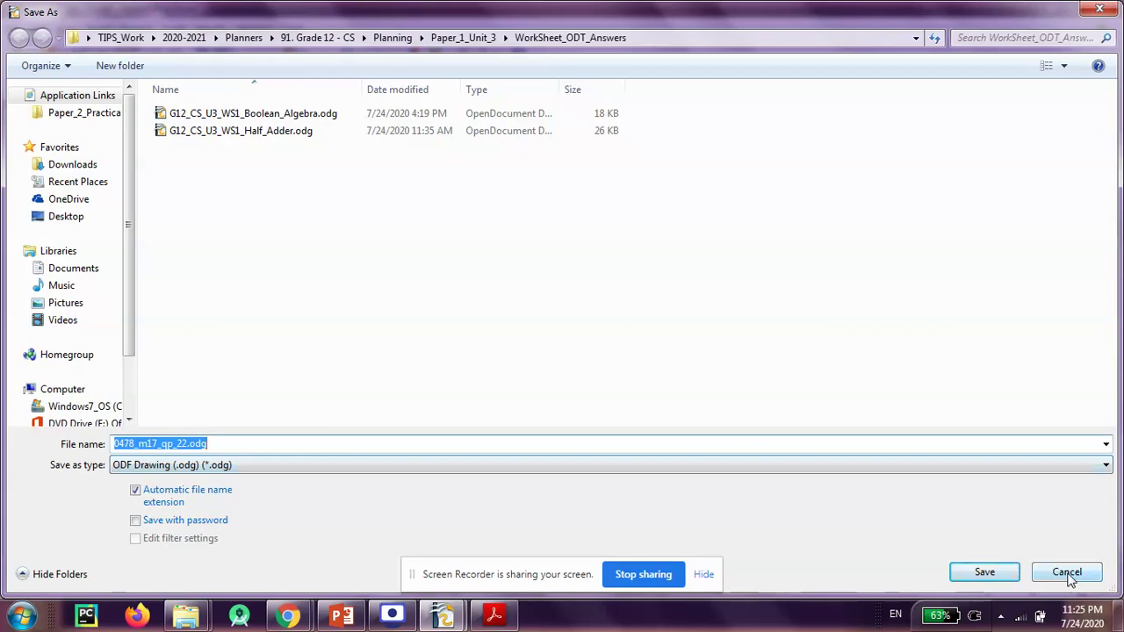
pyautogui.click(1067, 575)
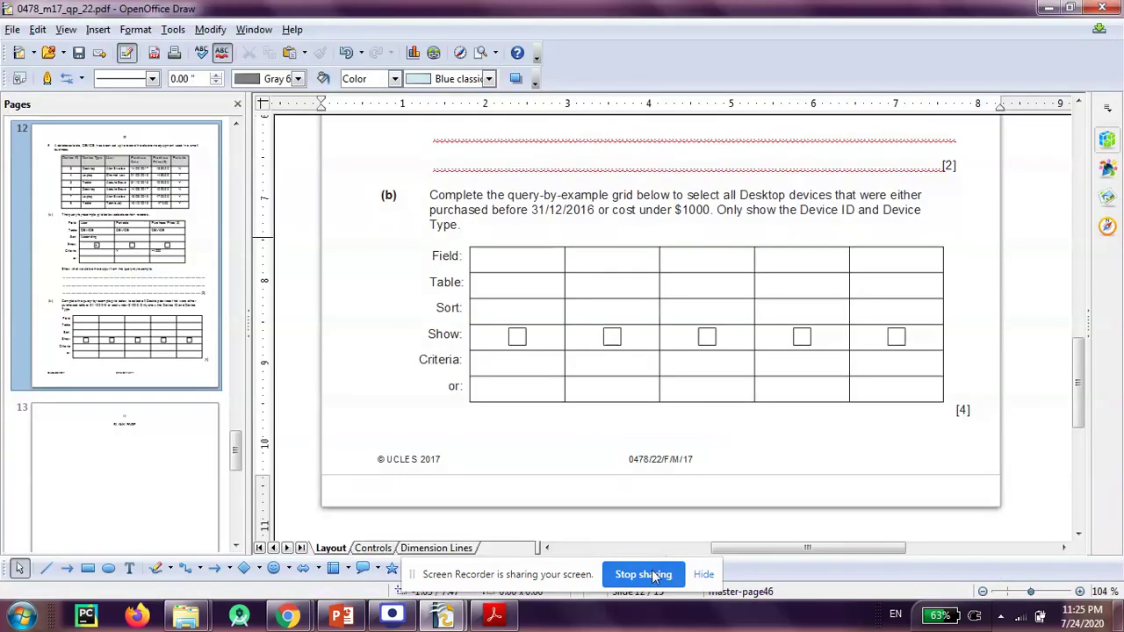